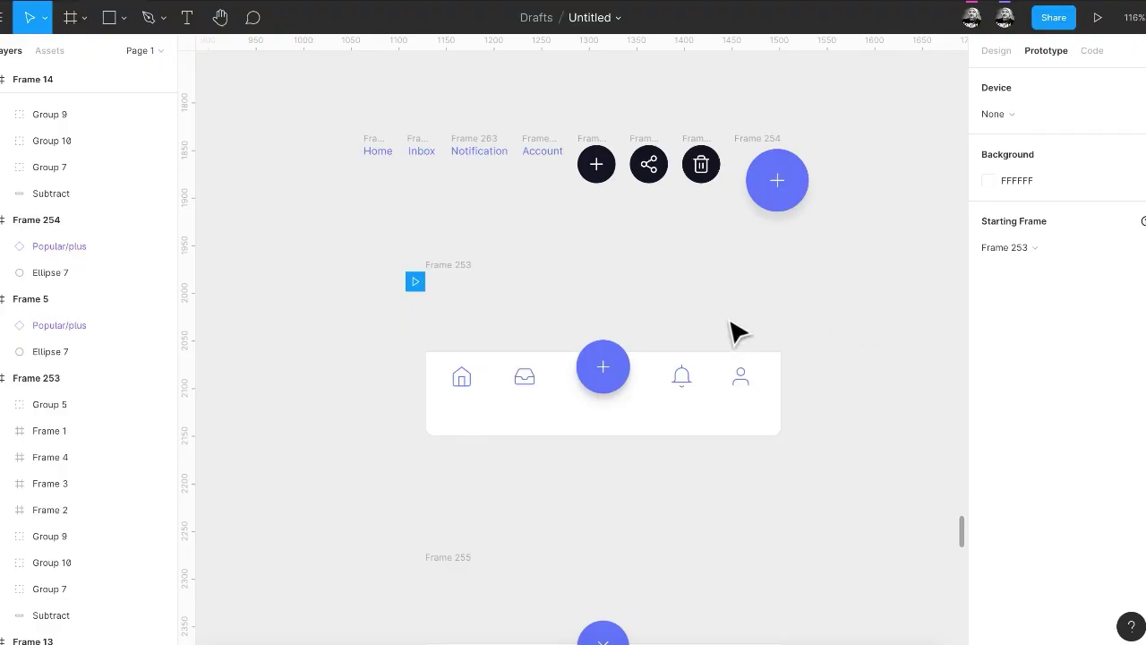
Link the home icon to the Home frame as a While Hovering overlay
{"action": "left_click", "coordinate": [466, 383]}
{"action": "left_click_drag", "start_coordinate": [475, 377], "coordinate": [381, 160]}
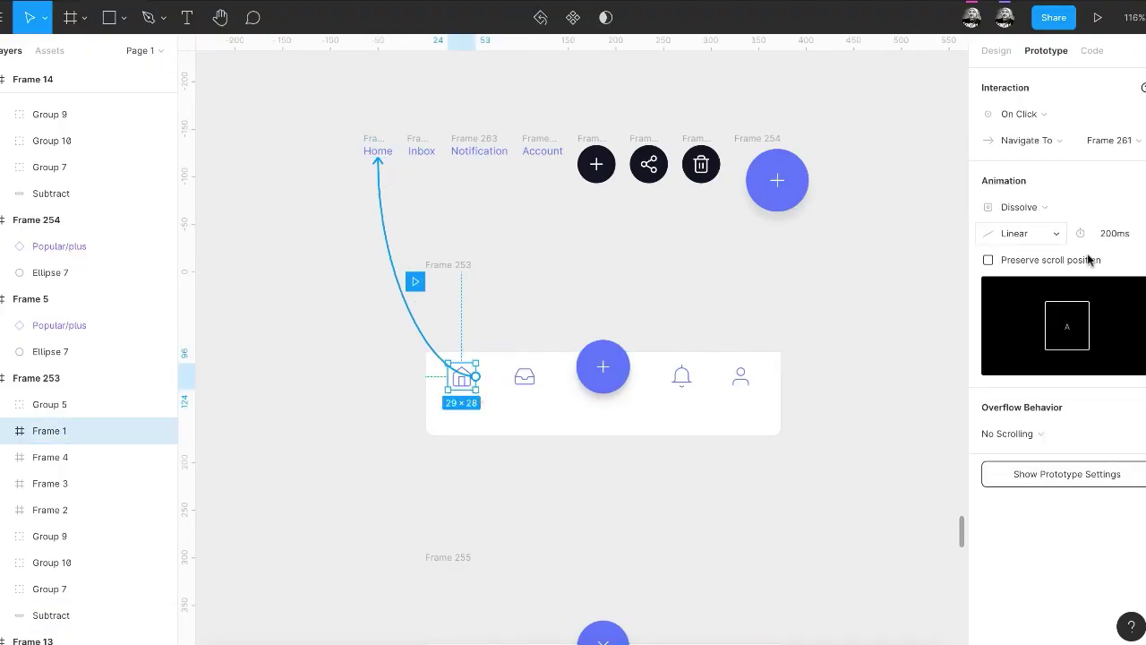
{"action": "left_click", "coordinate": [1025, 115]}
{"action": "left_click", "coordinate": [1038, 151]}
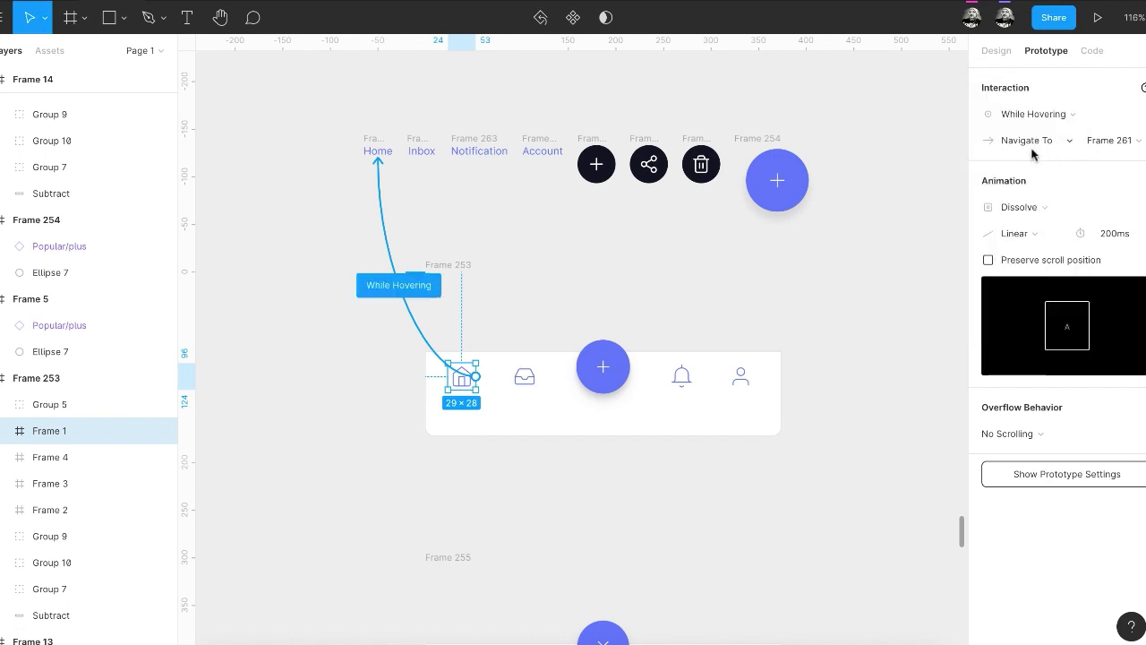
{"action": "left_click", "coordinate": [1032, 161]}
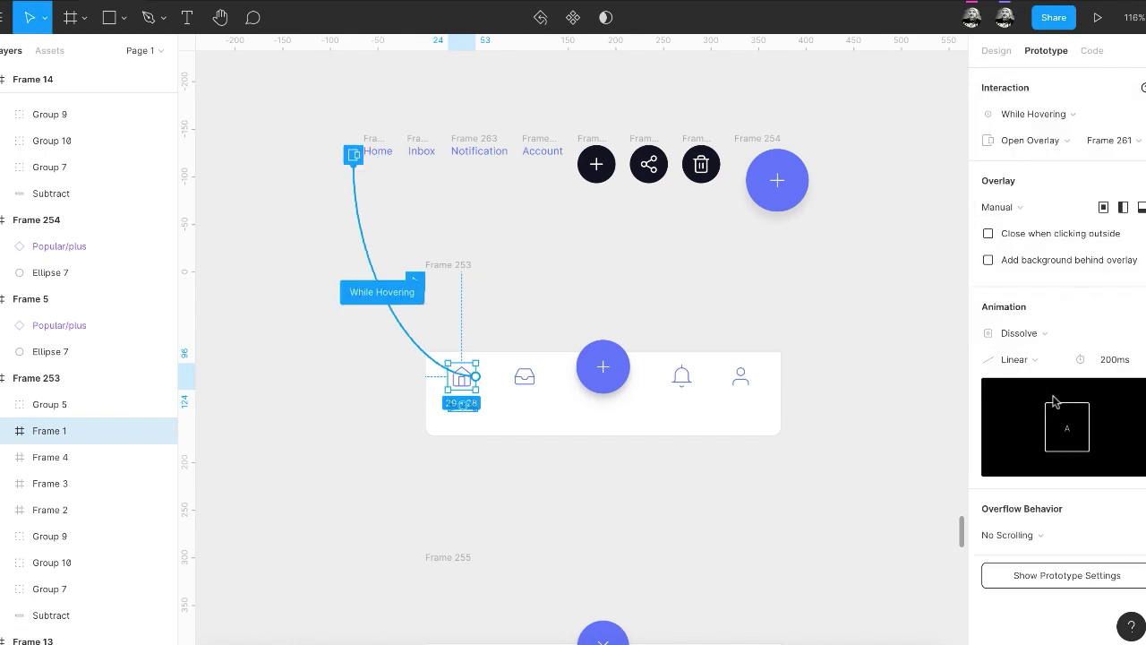
Link the inbox icon to the Inbox frame as a While Hovering overlay
{"action": "left_click", "coordinate": [536, 378]}
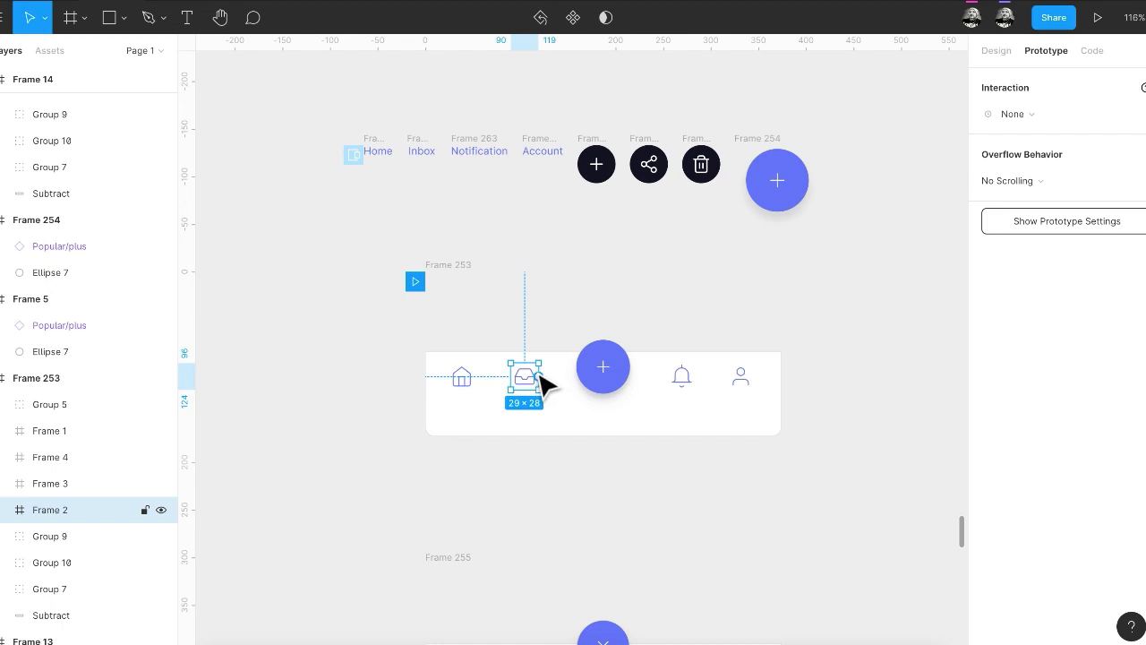
{"action": "left_click_drag", "start_coordinate": [539, 376], "coordinate": [421, 161]}
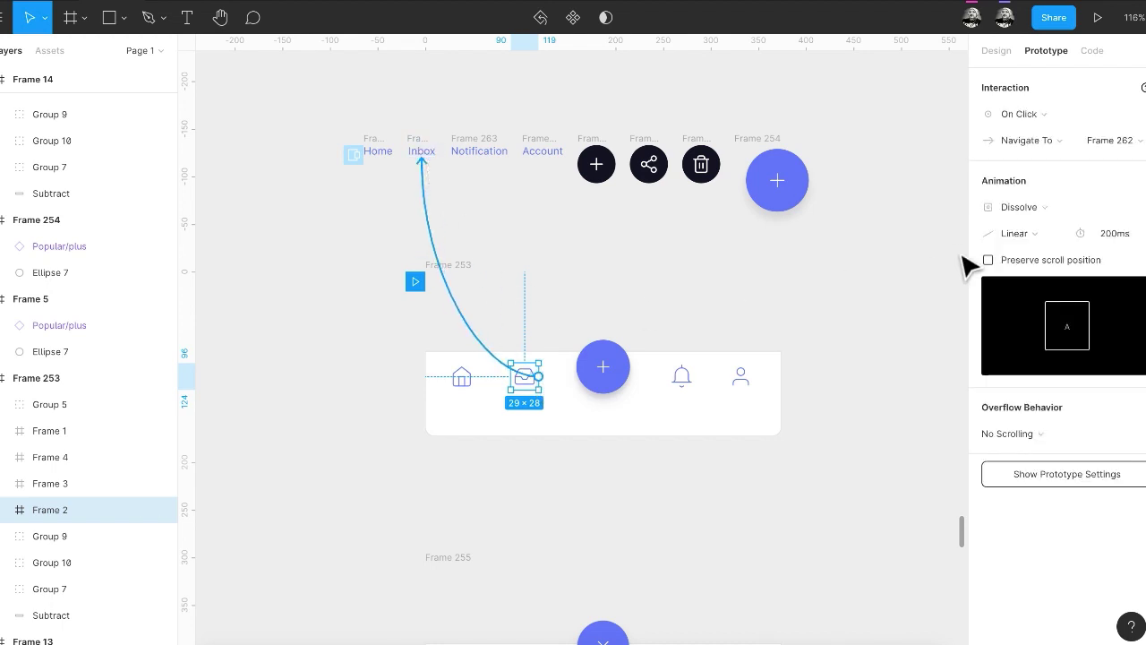
{"action": "left_click", "coordinate": [1021, 113]}
{"action": "left_click", "coordinate": [1028, 158]}
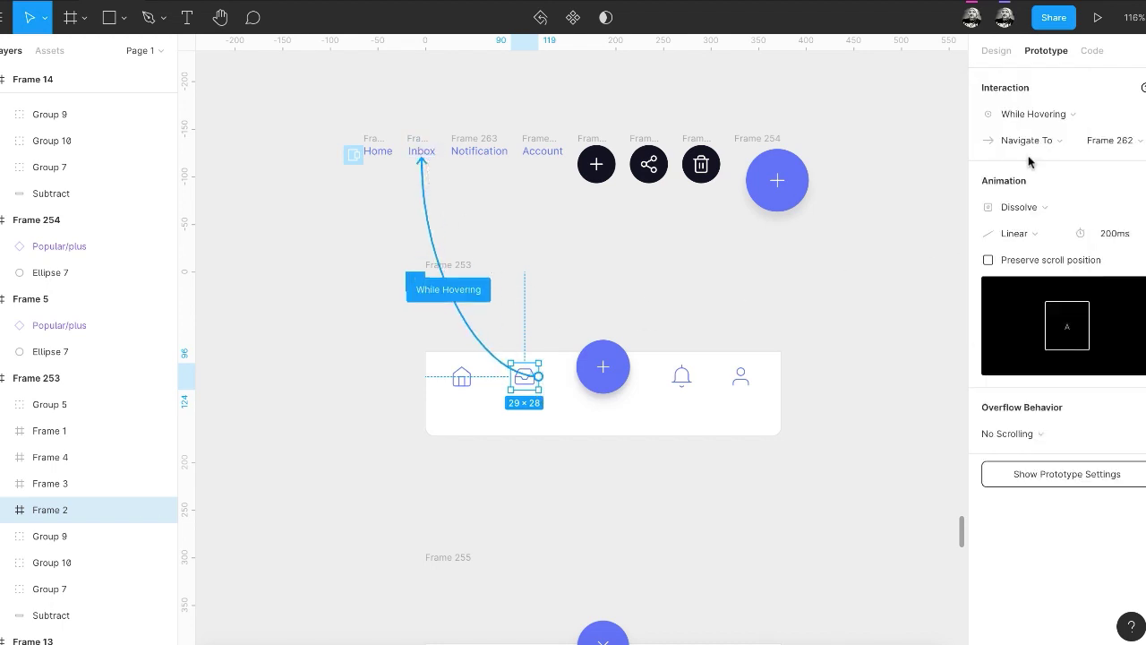
{"action": "left_click", "coordinate": [1035, 159]}
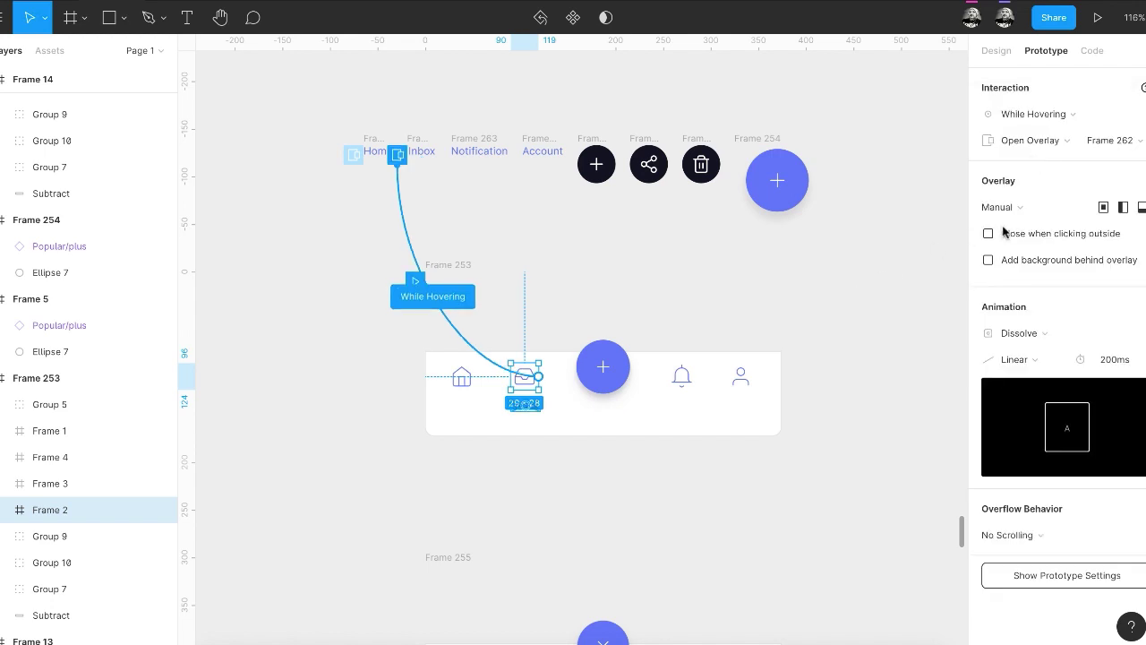
{"action": "left_click", "coordinate": [684, 390]}
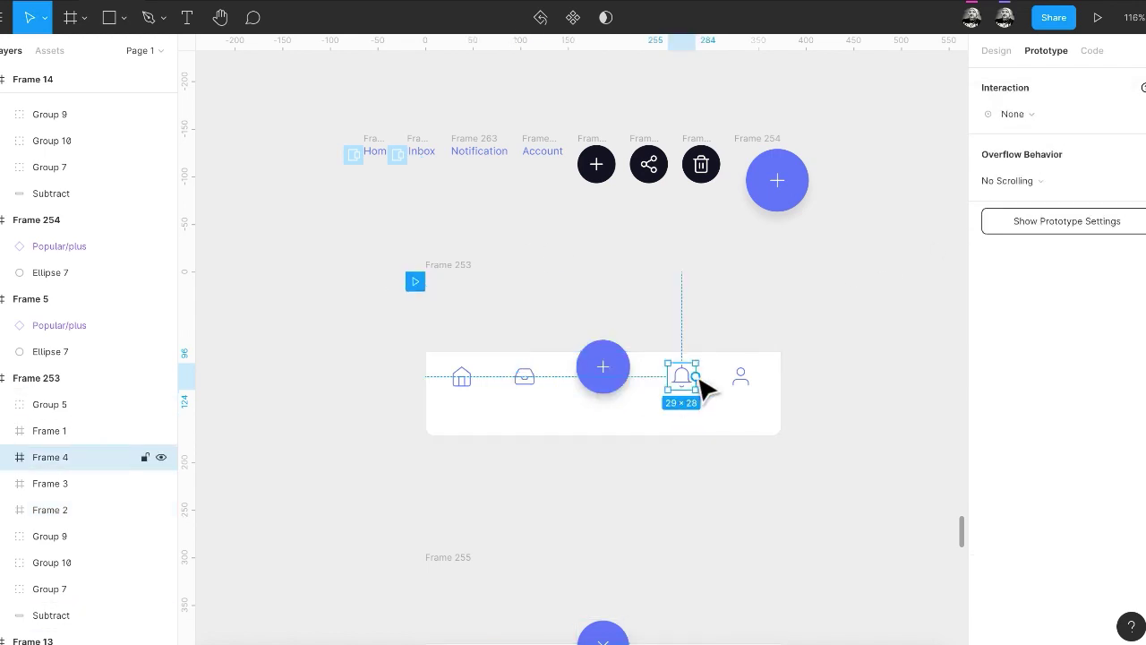
Link the bell icon to the Notification frame (Frame 263) as a While Hovering overlay
{"action": "left_click_drag", "start_coordinate": [697, 376], "coordinate": [491, 162]}
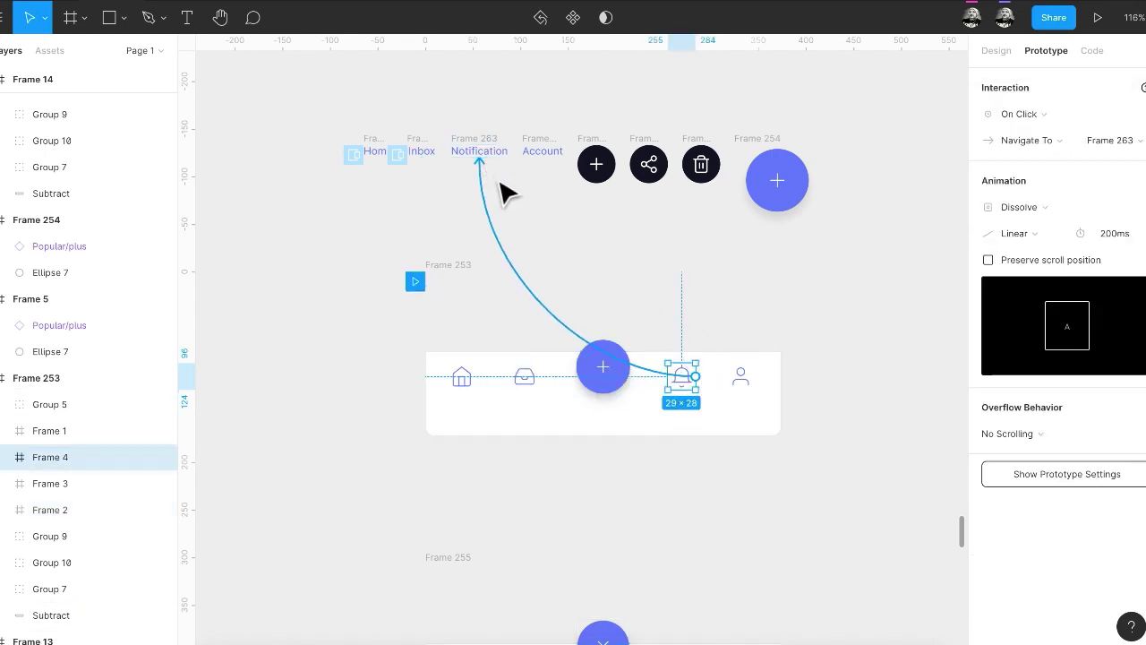
{"action": "left_click", "coordinate": [1026, 114]}
{"action": "left_click", "coordinate": [1036, 150]}
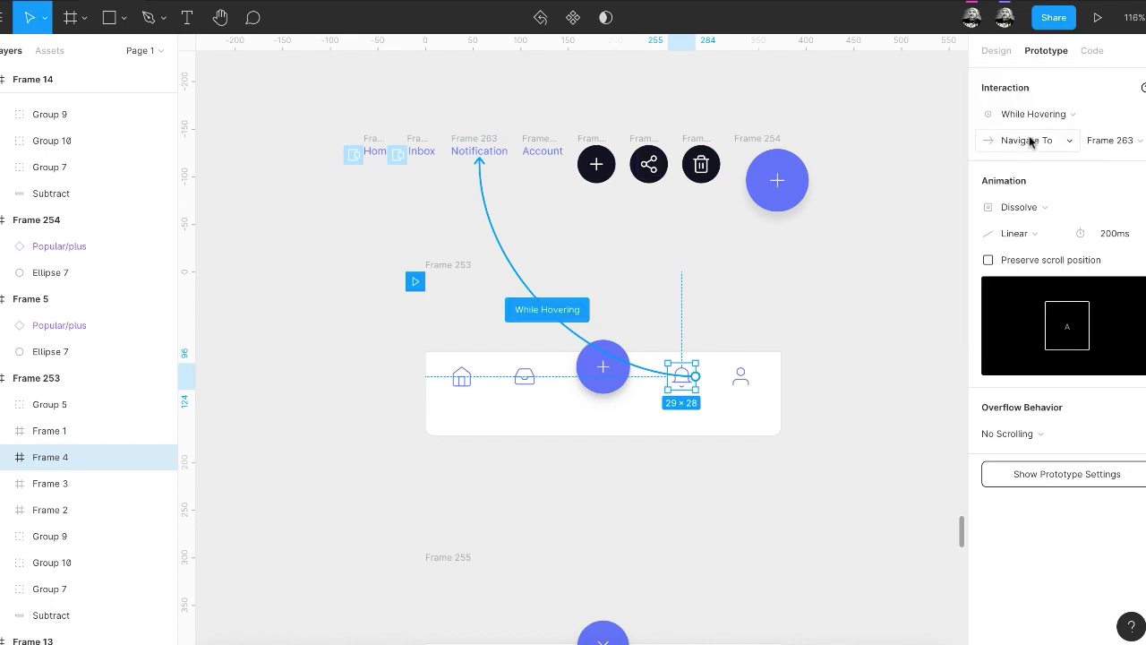
{"action": "left_click", "coordinate": [1030, 142]}
{"action": "left_click", "coordinate": [1033, 161]}
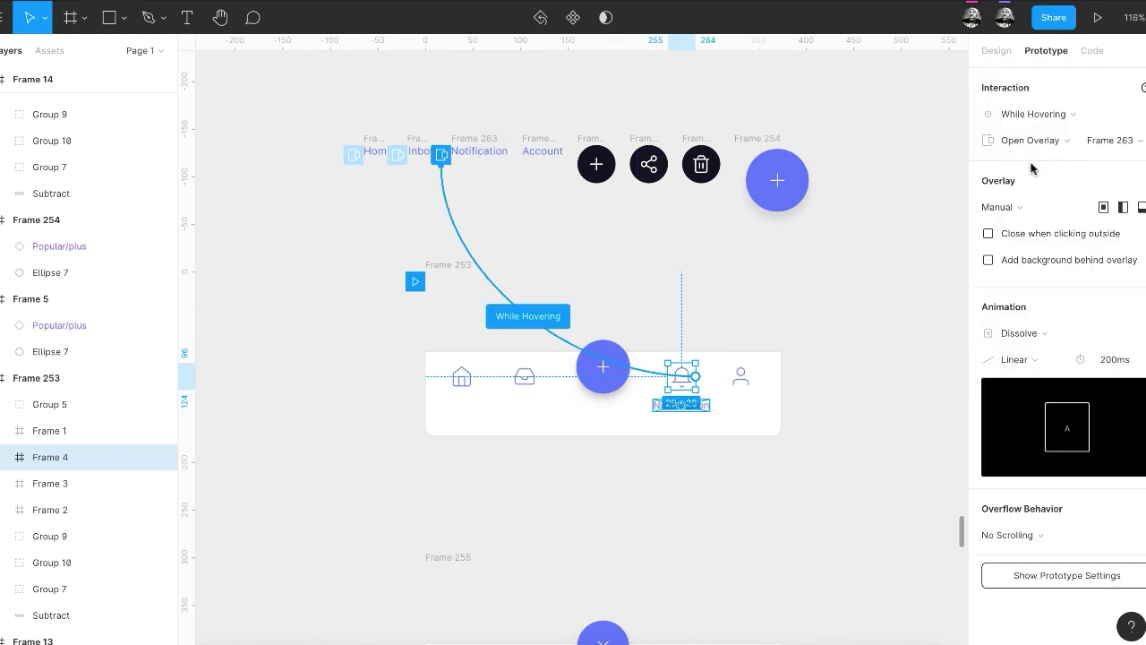
Link the person icon to the Account frame as a While Hovering overlay
{"action": "left_click", "coordinate": [747, 381]}
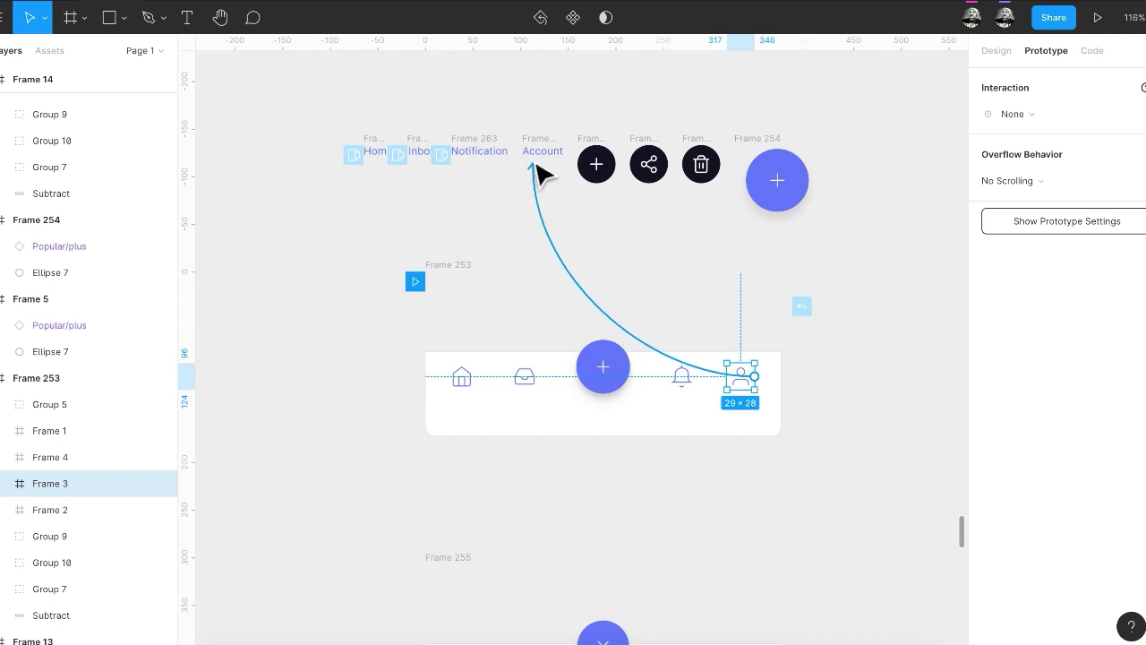
{"action": "left_click_drag", "start_coordinate": [754, 377], "coordinate": [542, 153]}
{"action": "left_click", "coordinate": [1022, 116]}
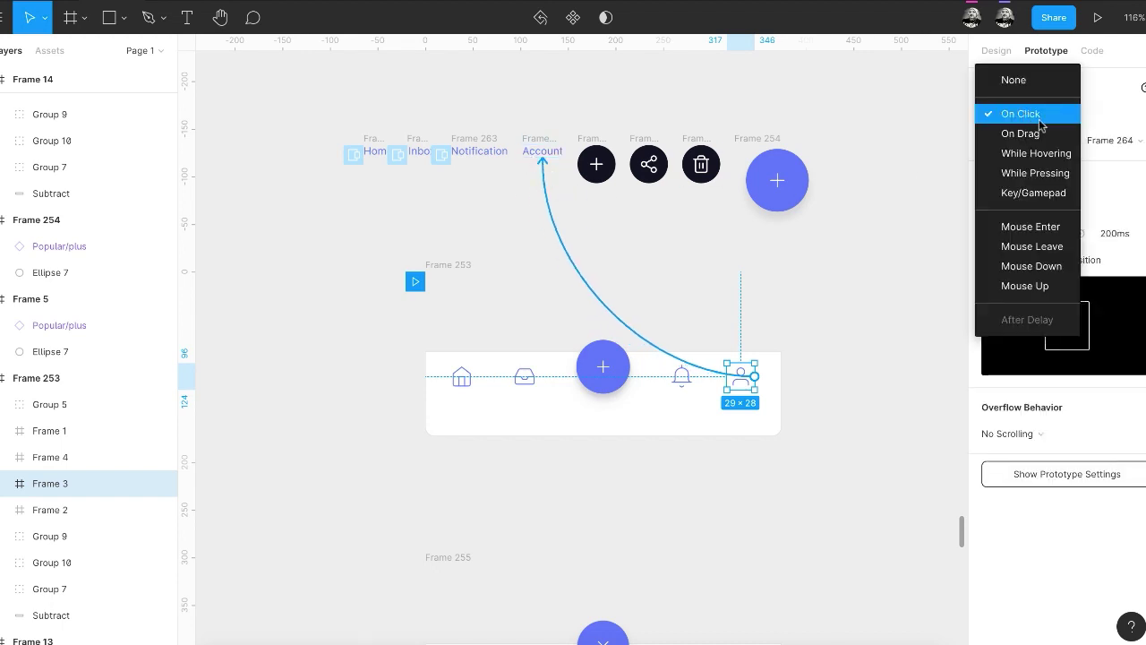
{"action": "left_click", "coordinate": [1027, 154]}
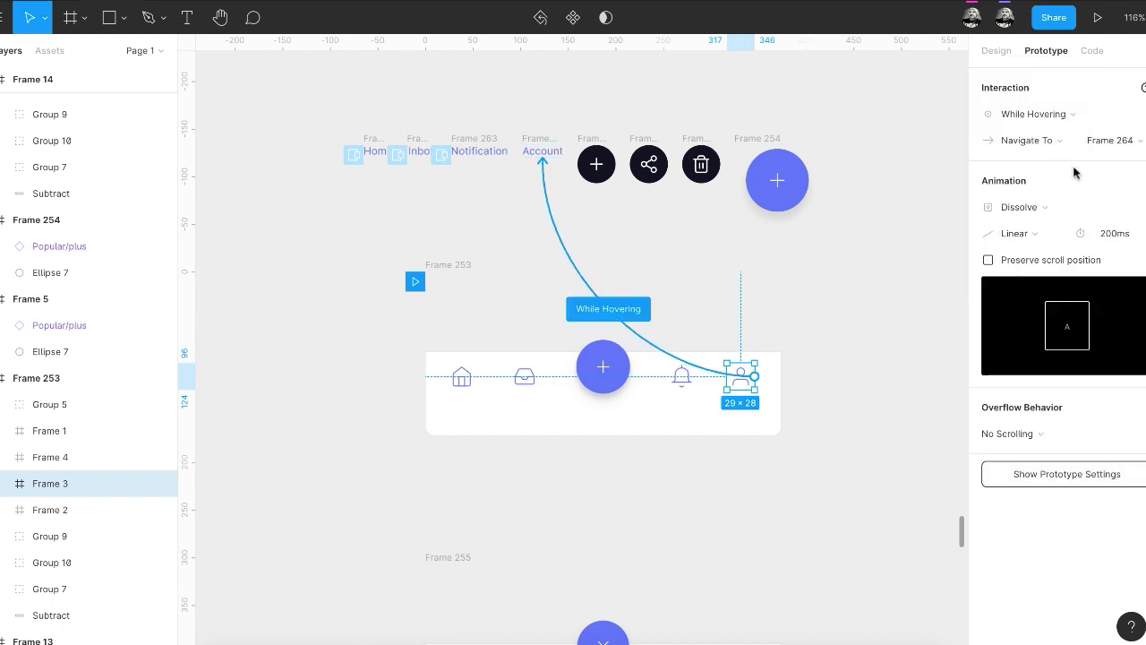
{"action": "left_click", "coordinate": [1028, 140]}
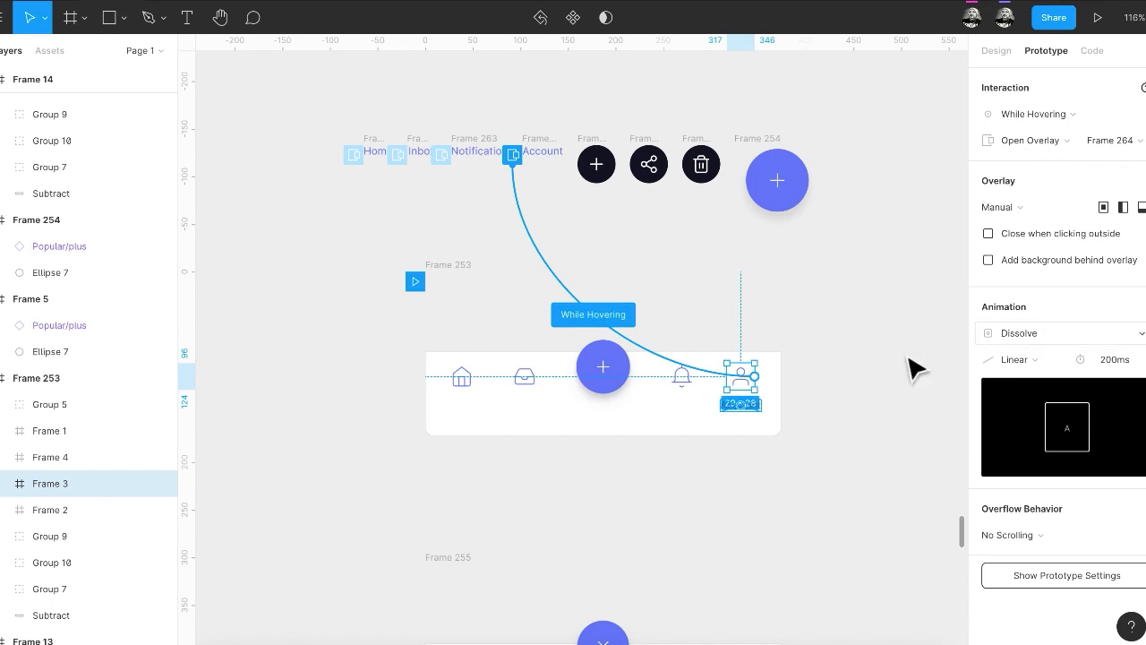
{"action": "left_click", "coordinate": [793, 301]}
Link the plus button to Frame 254 as a While Hovering overlay
{"action": "left_click", "coordinate": [608, 382]}
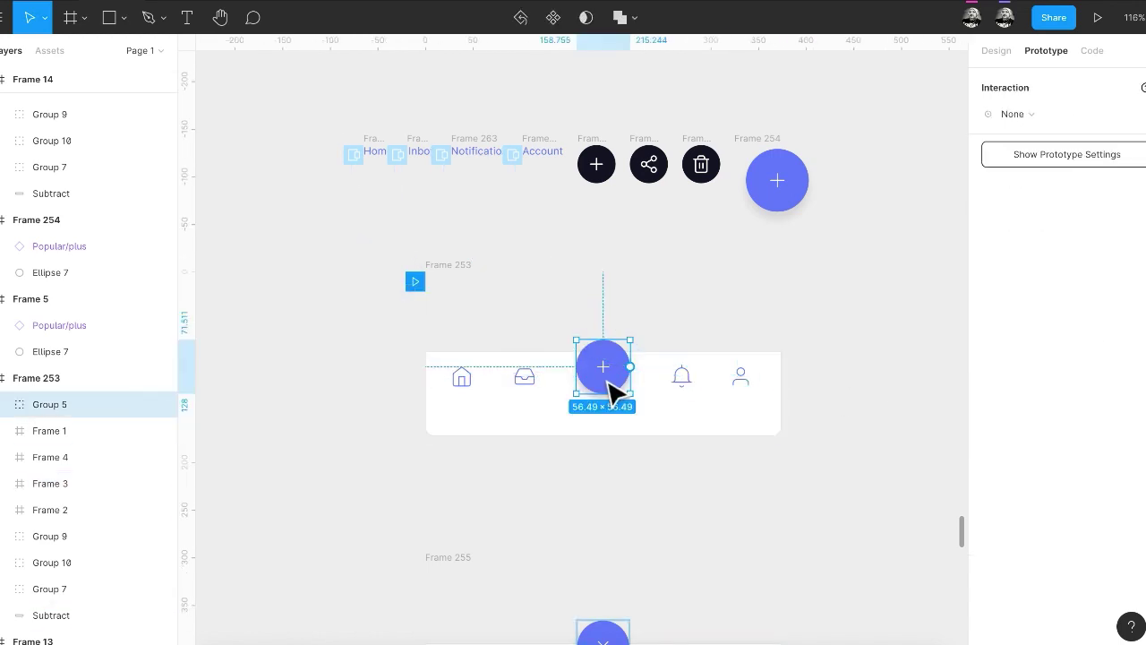
{"action": "left_click_drag", "start_coordinate": [638, 365], "coordinate": [776, 224]}
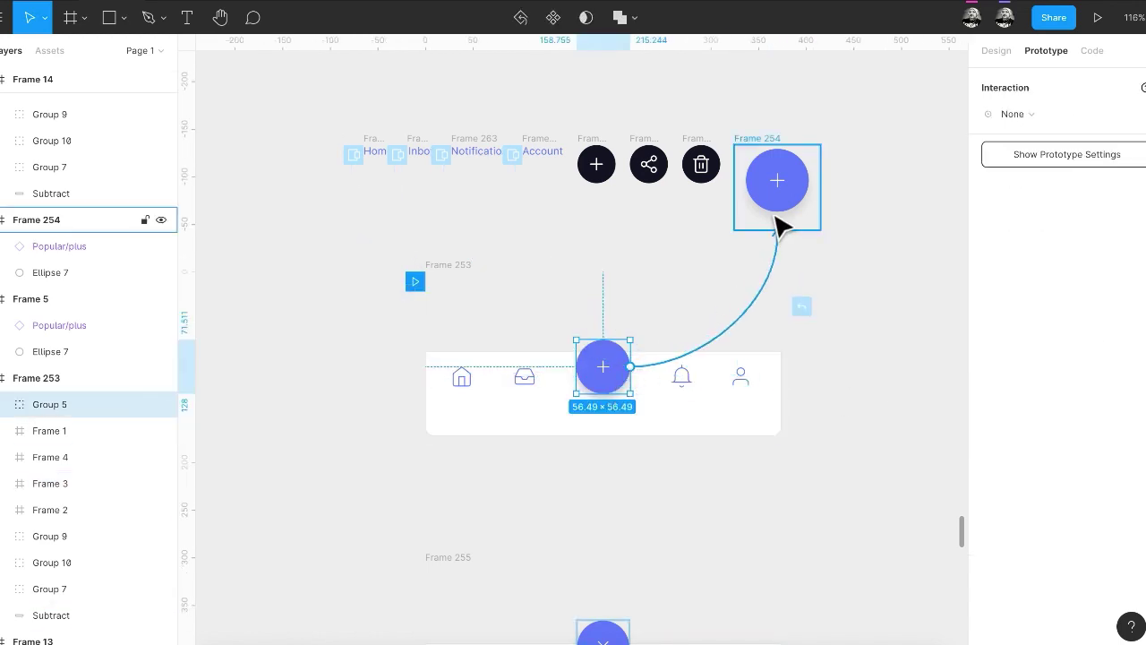
{"action": "left_click", "coordinate": [1061, 114]}
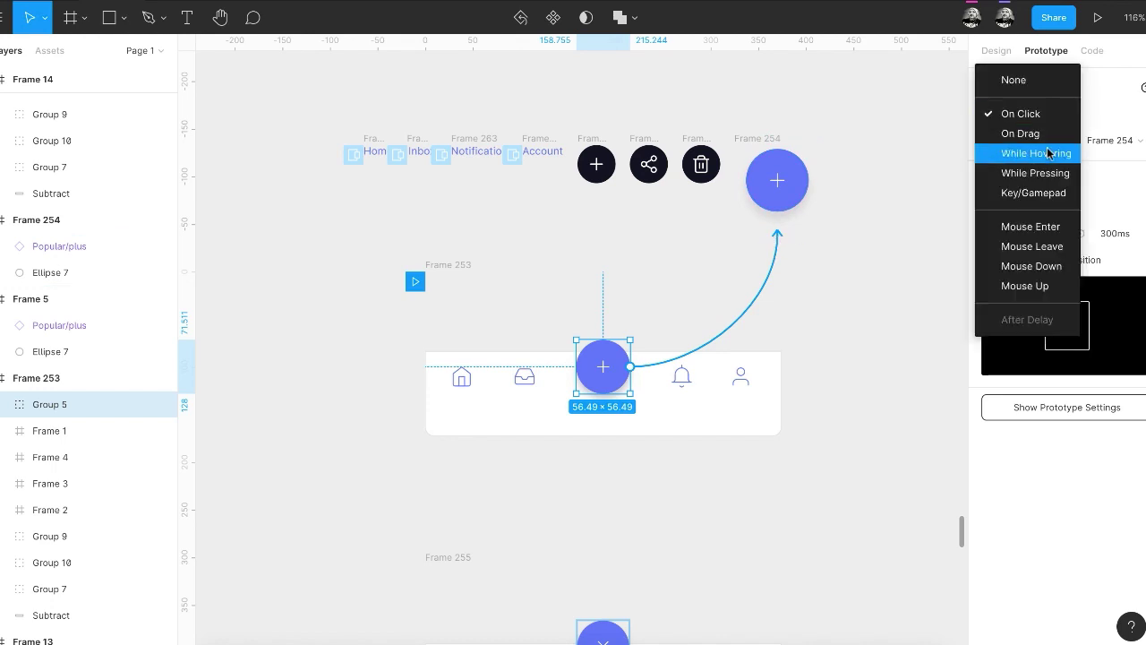
{"action": "left_click", "coordinate": [1052, 151]}
{"action": "left_click", "coordinate": [1034, 145]}
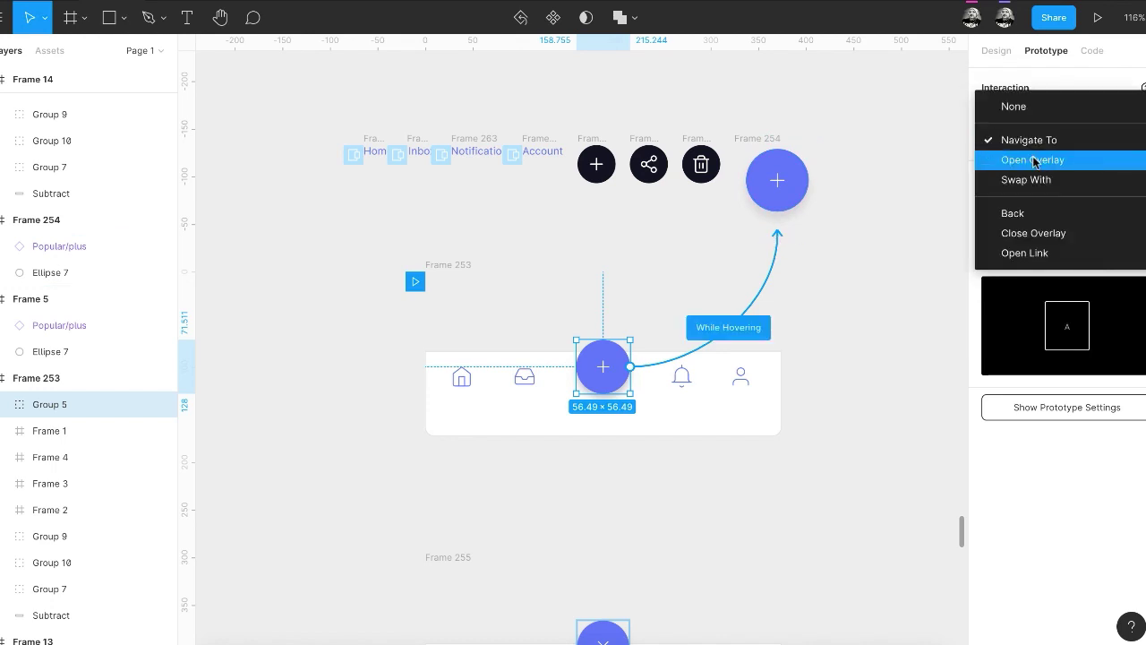
{"action": "left_click", "coordinate": [1035, 160]}
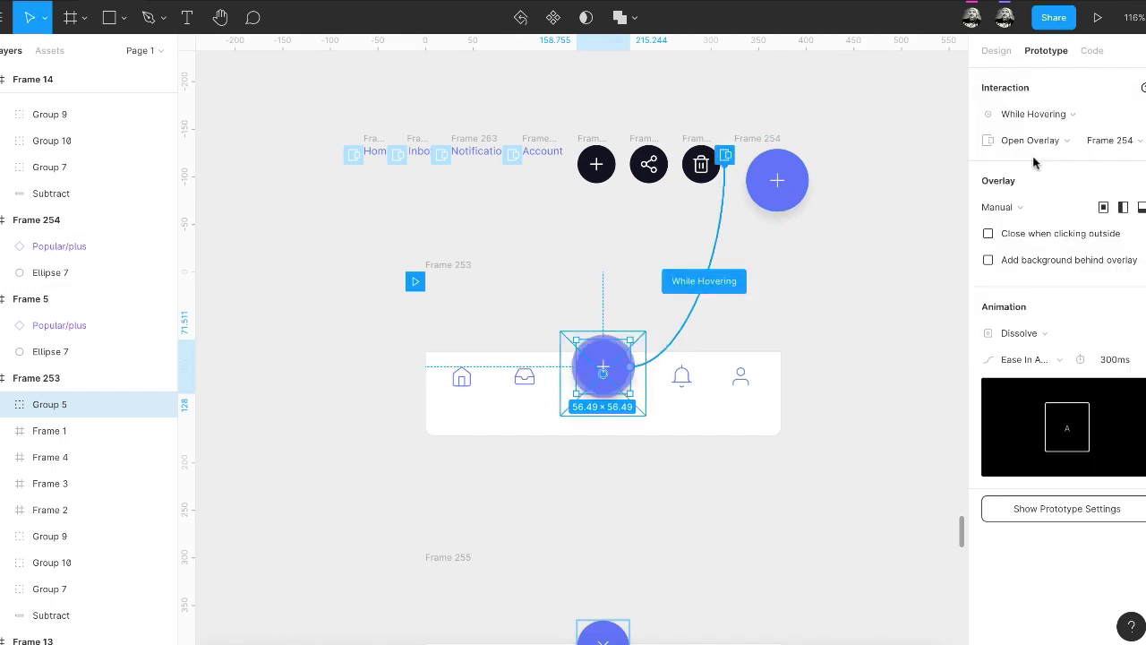
Set the overlay transition to 200ms with Linear easing
{"action": "left_click", "coordinate": [1098, 361]}
{"action": "type", "text": "200"}
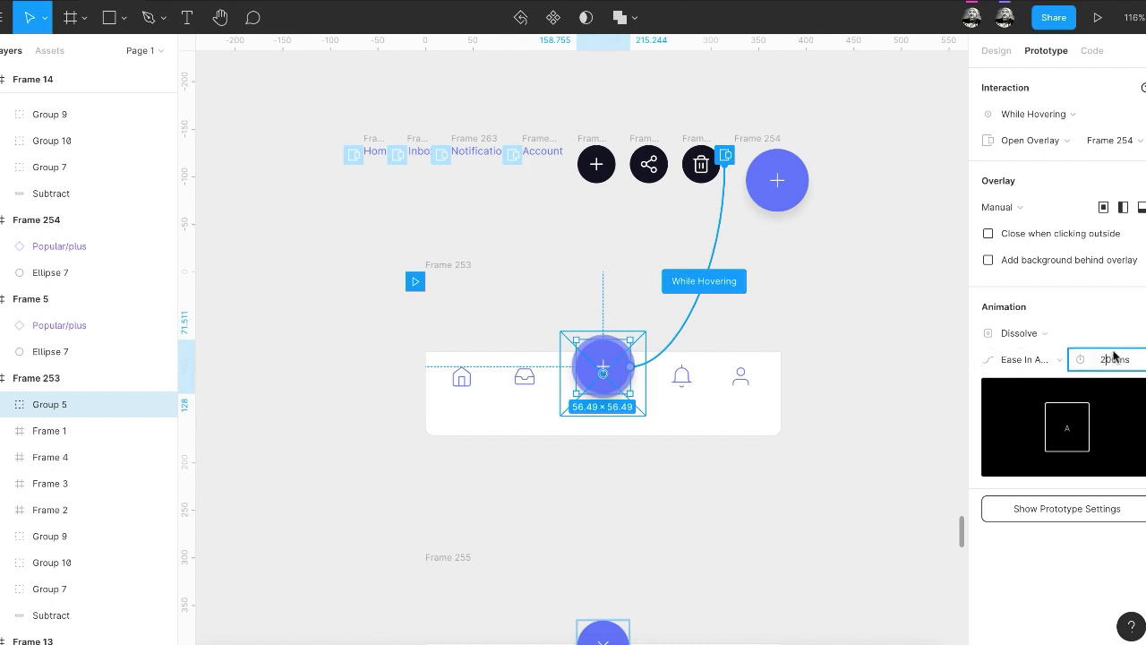
{"action": "left_click", "coordinate": [1043, 363]}
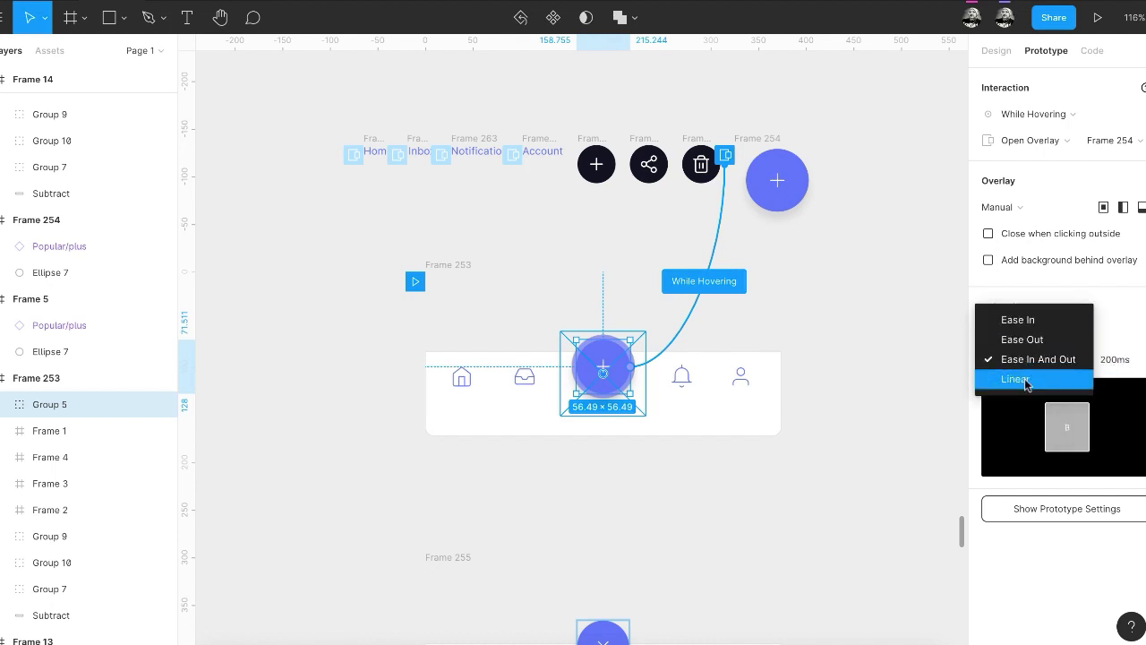
{"action": "left_click", "coordinate": [1025, 380]}
{"action": "left_click", "coordinate": [864, 375]}
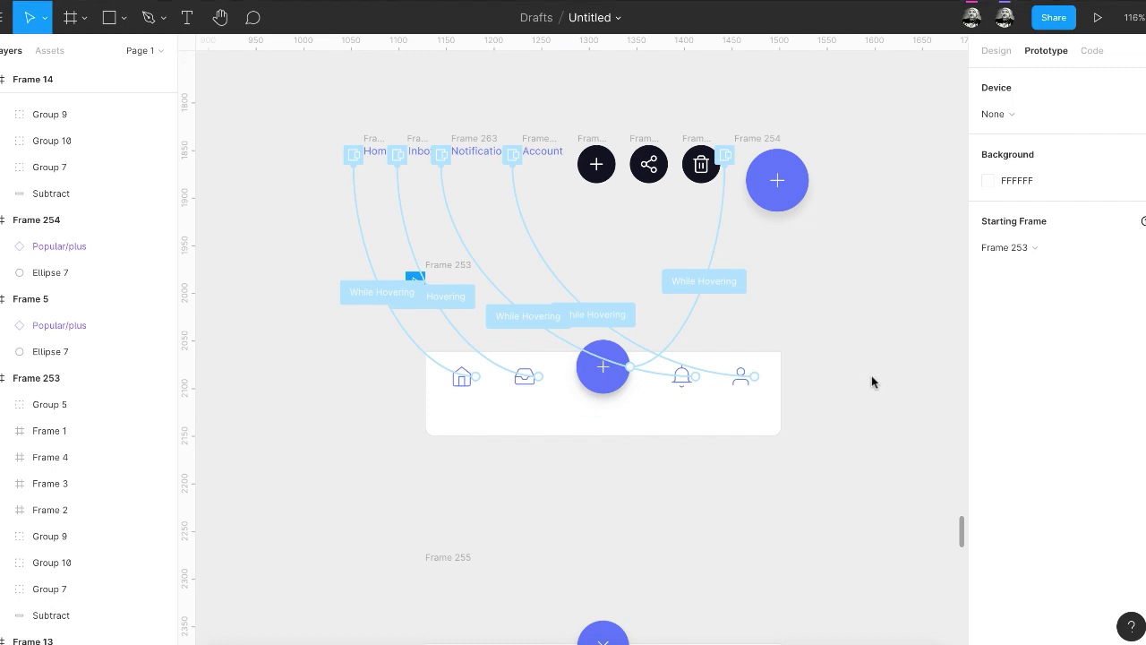
Preview the prototype, then link Frame 254's plus circle to Frame 255 with 300ms Smart Animate
{"action": "key", "text": "ctrl+alt+Return"}
{"action": "left_click_drag", "start_coordinate": [846, 361], "coordinate": [824, 276]}
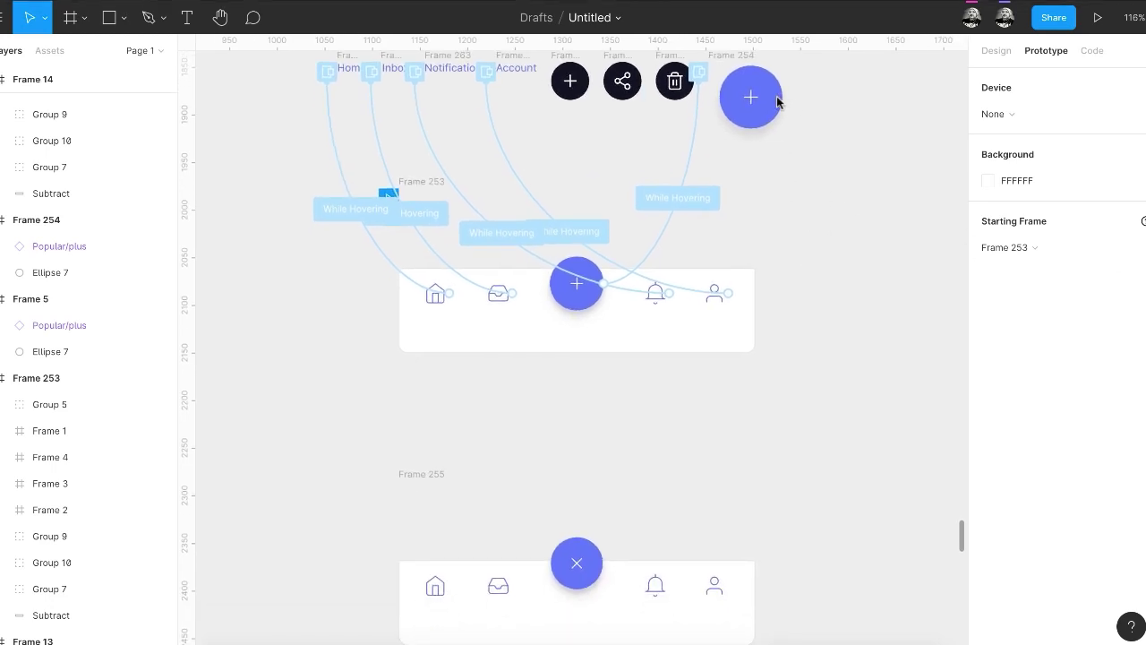
{"action": "left_click_drag", "start_coordinate": [783, 98], "coordinate": [640, 503]}
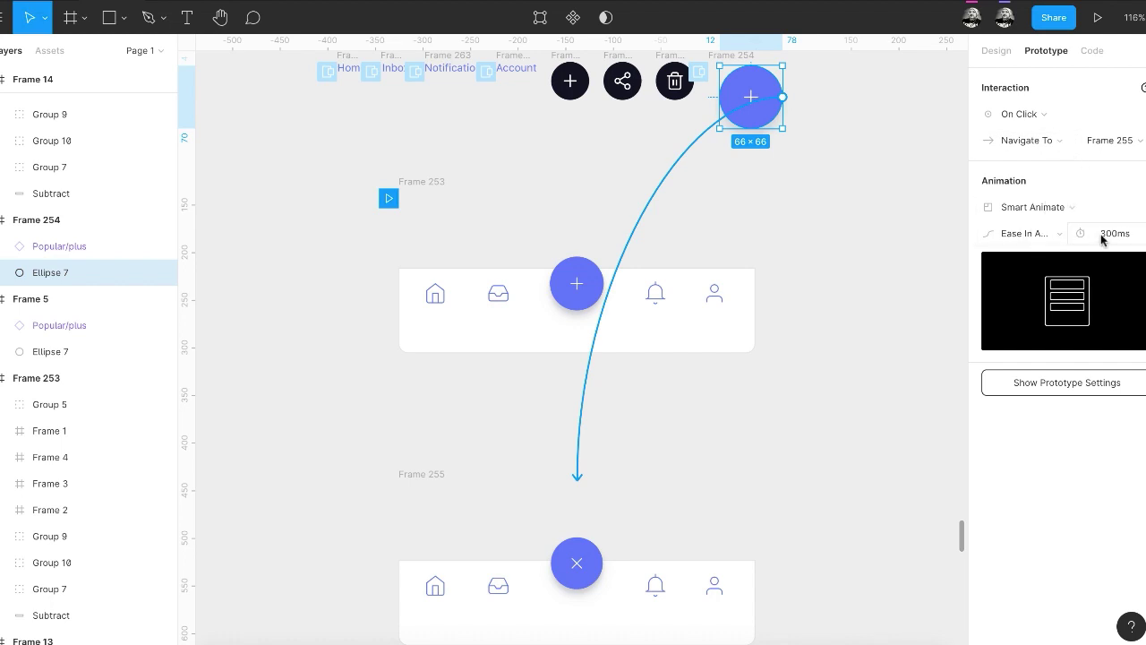
{"action": "scroll", "coordinate": [850, 333], "scroll_direction": "down", "scroll_amount": 5}
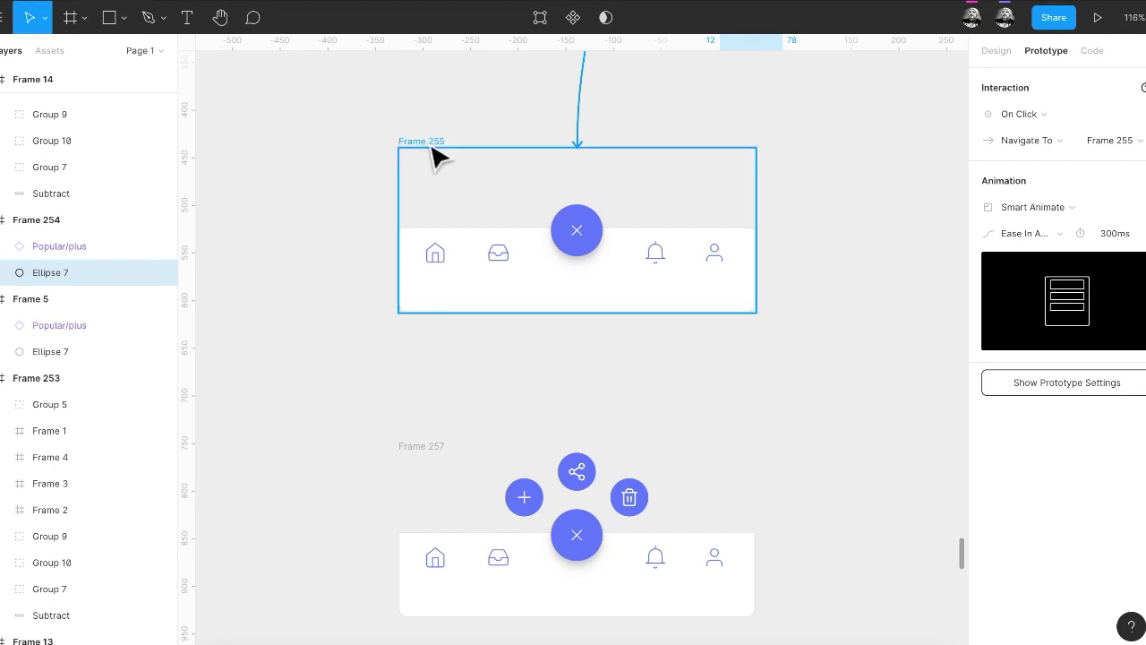
Link Frame 255 to Frame 257 with an After Delay 300ms trigger and Smart Animate
{"action": "left_click", "coordinate": [761, 217]}
{"action": "left_click_drag", "start_coordinate": [755, 230], "coordinate": [658, 470]}
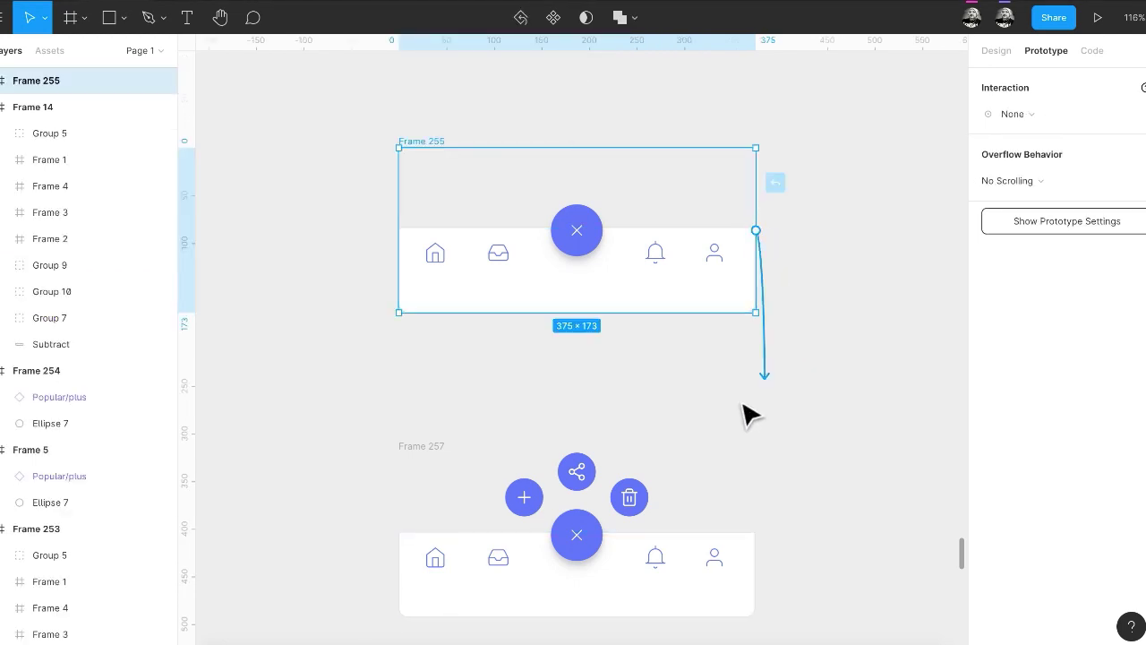
{"action": "left_click", "coordinate": [1017, 113]}
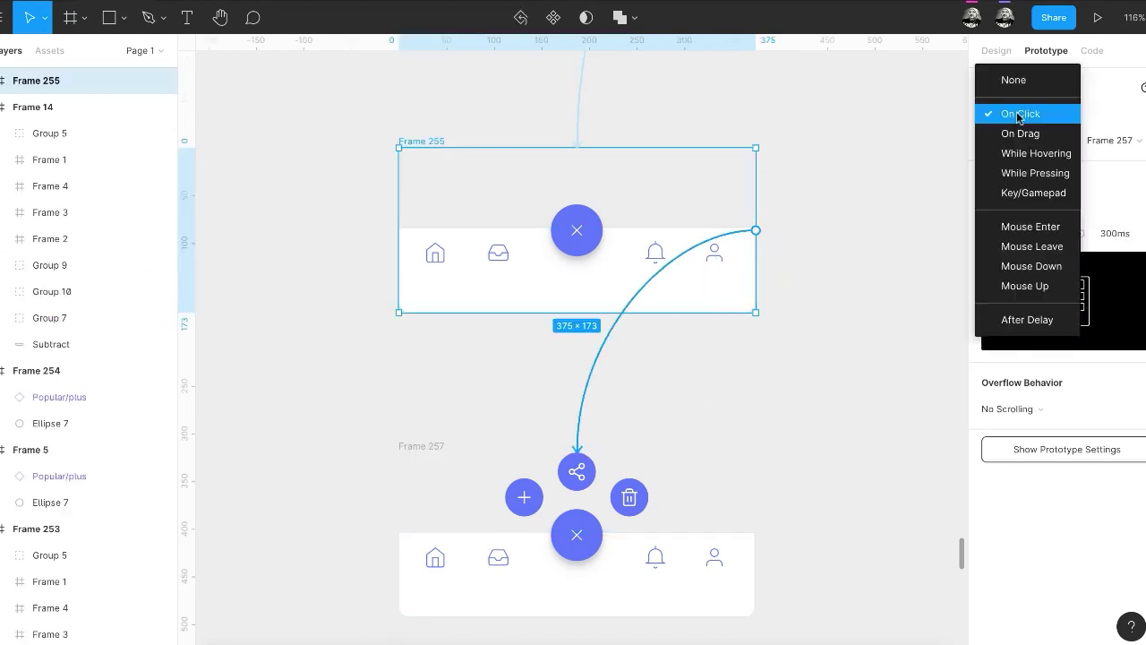
{"action": "left_click", "coordinate": [1026, 320]}
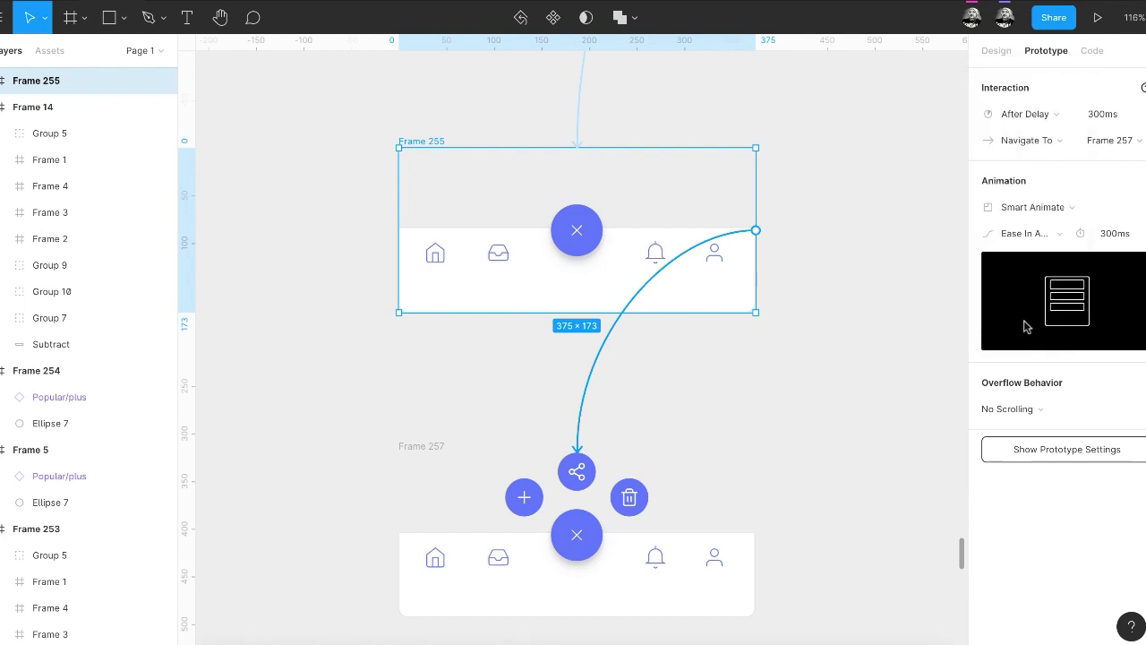
{"action": "left_click", "coordinate": [1012, 235]}
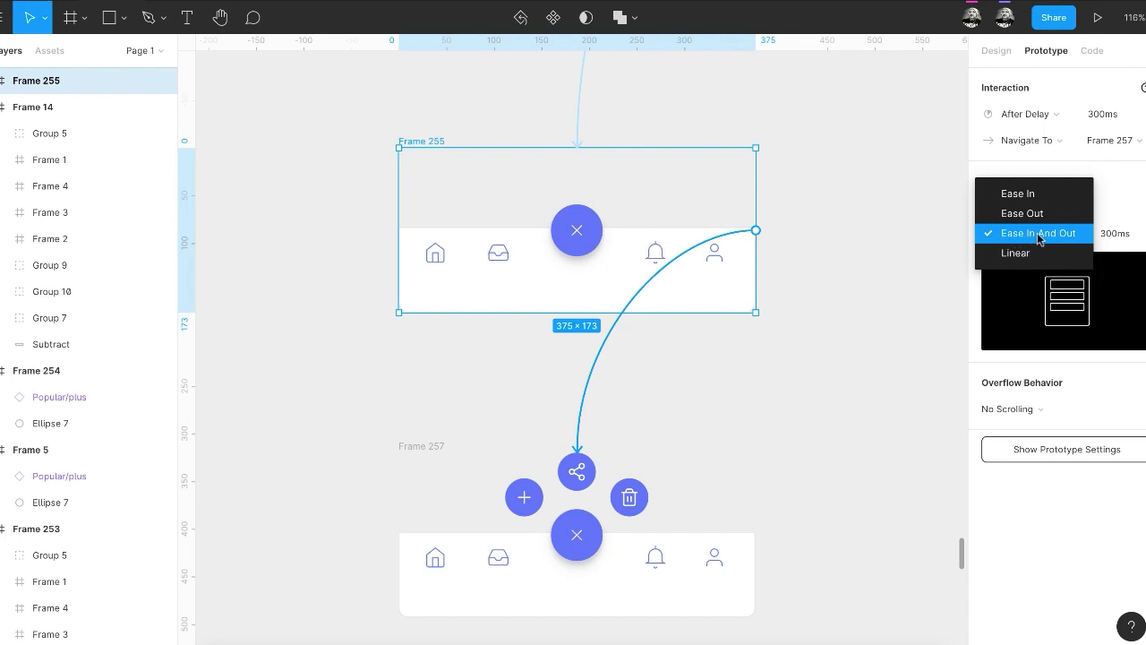
{"action": "left_click", "coordinate": [1038, 237]}
{"action": "scroll", "coordinate": [846, 340], "scroll_direction": "down", "scroll_amount": 3}
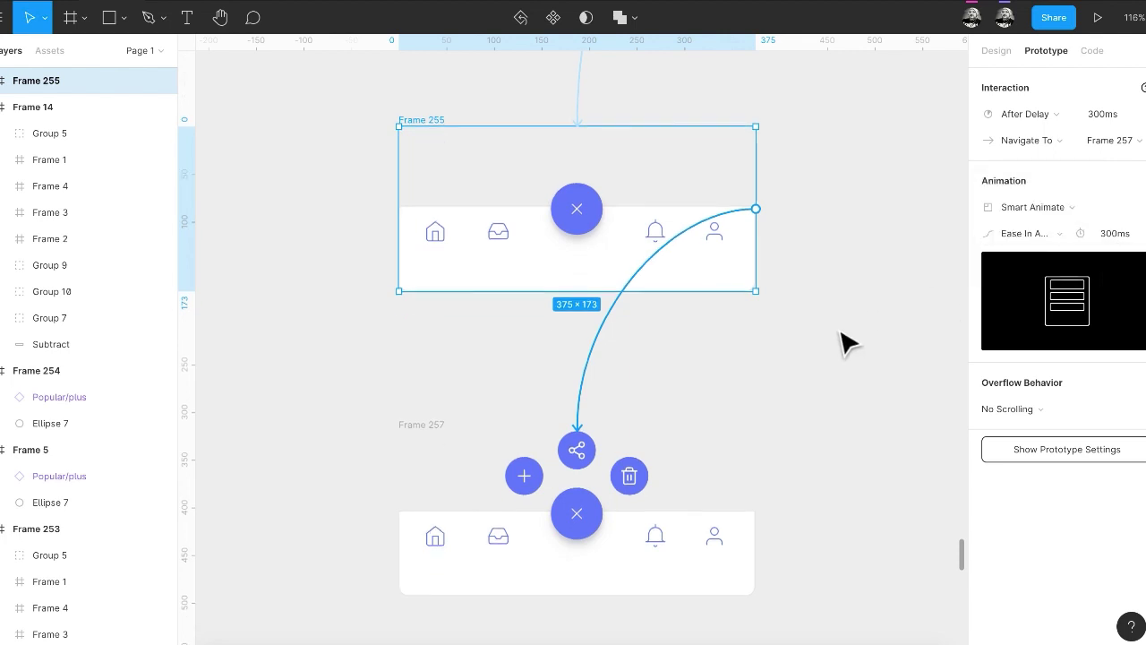
{"action": "scroll", "coordinate": [847, 341], "scroll_direction": "up", "scroll_amount": 2}
{"action": "scroll", "coordinate": [851, 285], "scroll_direction": "up", "scroll_amount": 1}
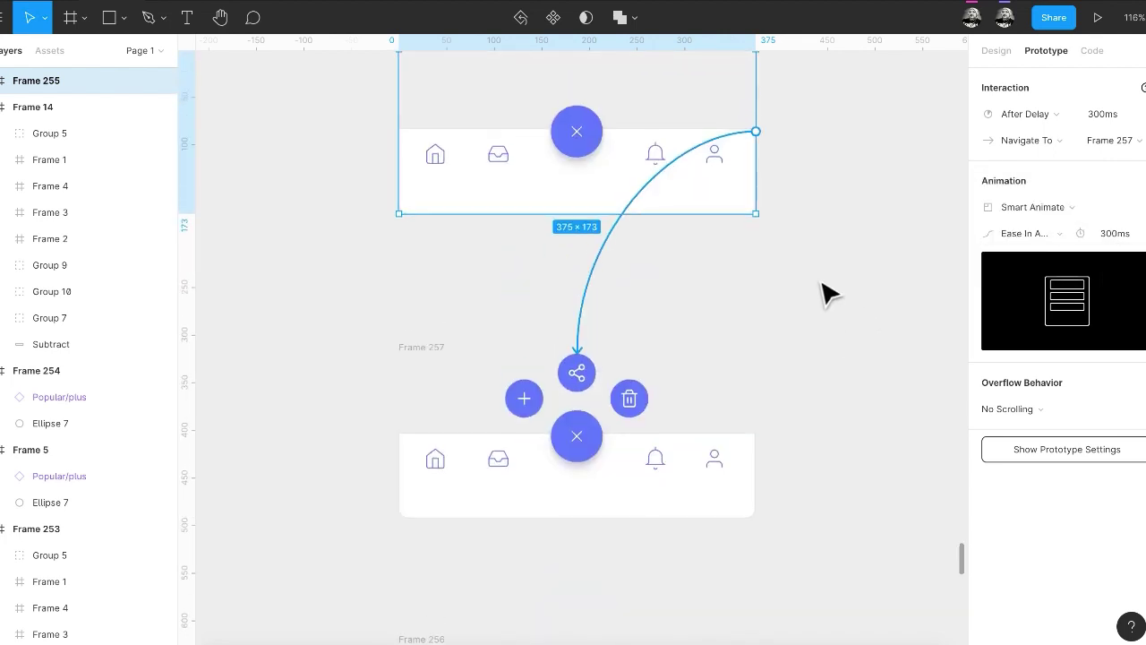
Link the trash button to Frame 260 as a While Hovering overlay
{"action": "left_click", "coordinate": [767, 338]}
{"action": "left_click", "coordinate": [645, 405]}
{"action": "left_click_drag", "start_coordinate": [647, 400], "coordinate": [691, 208]}
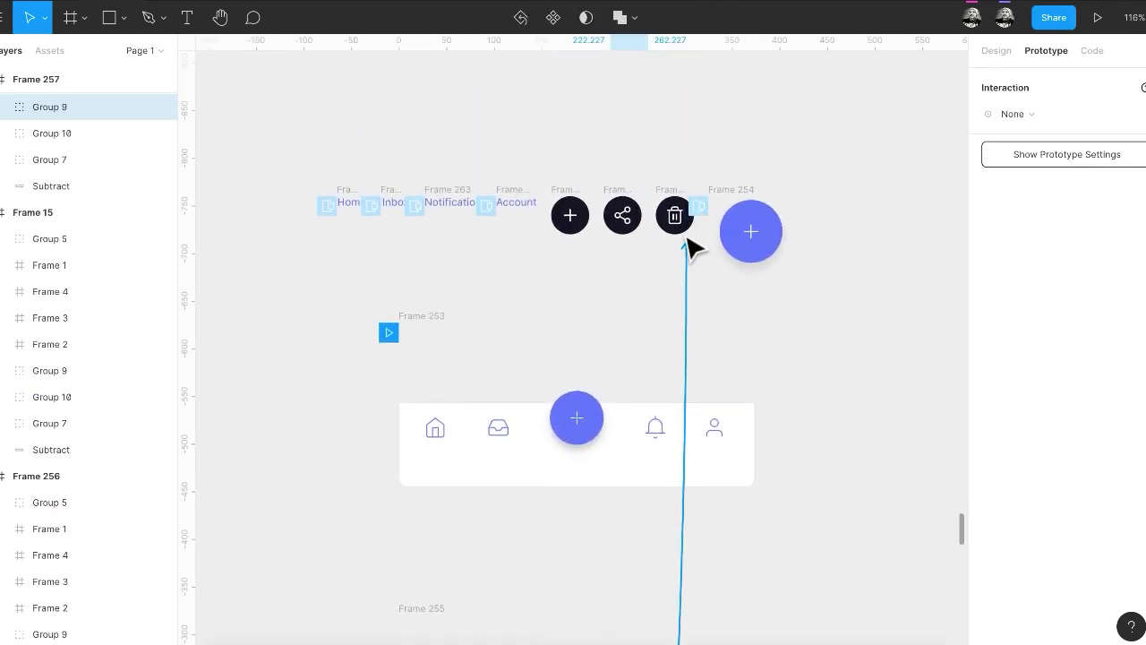
{"action": "left_click_drag", "start_coordinate": [694, 215], "coordinate": [685, 246]}
{"action": "left_click", "coordinate": [1019, 117]}
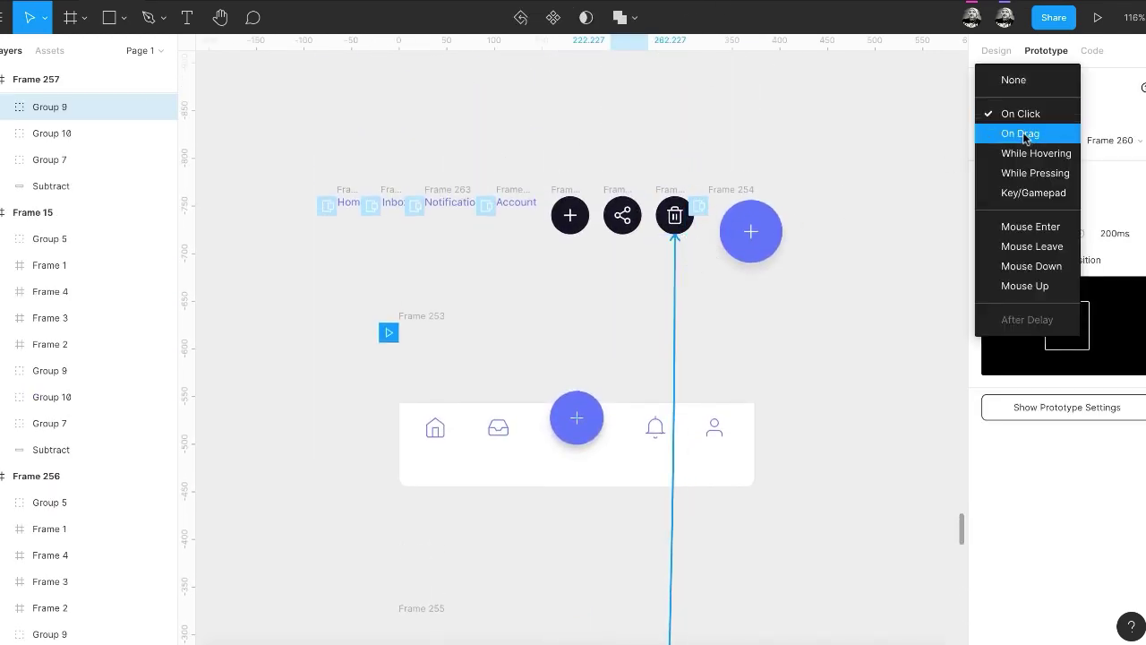
{"action": "left_click", "coordinate": [1023, 154]}
{"action": "left_click", "coordinate": [1033, 141]}
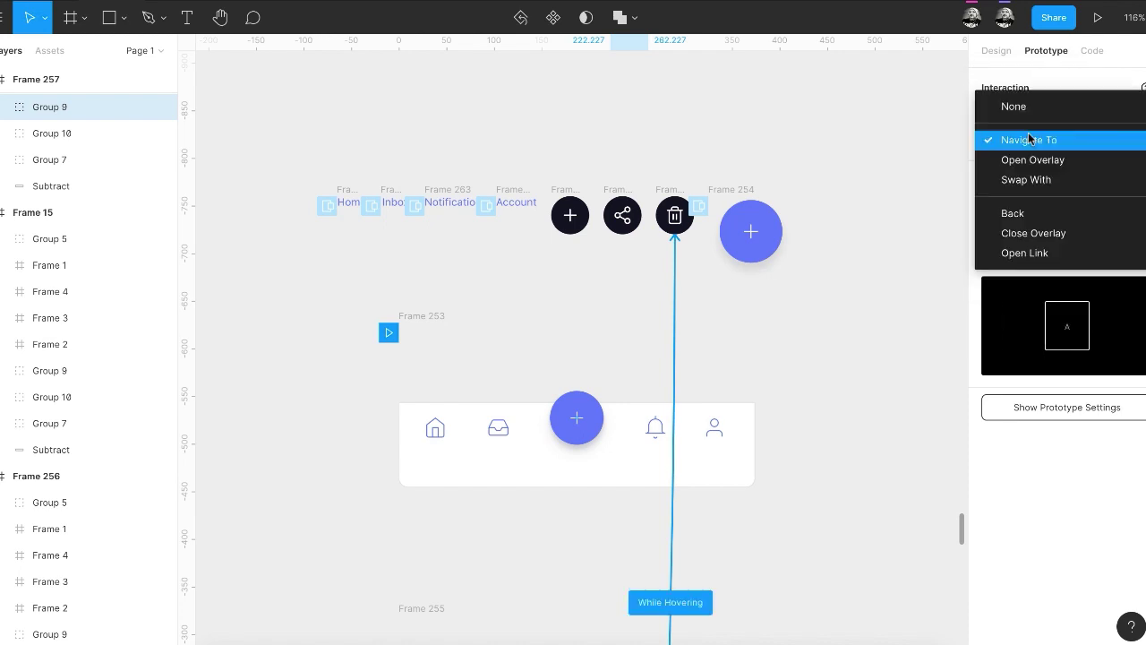
{"action": "left_click", "coordinate": [1034, 159]}
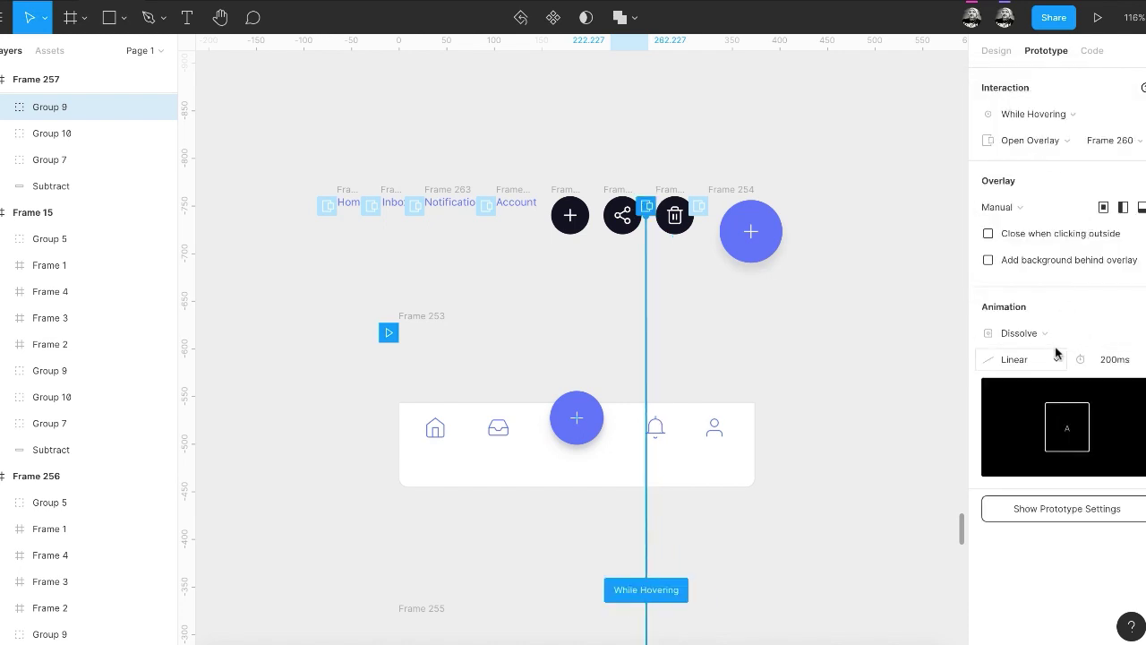
Connect the share button in the expanded menu to Frame 259
{"action": "scroll", "coordinate": [886, 309], "scroll_direction": "down", "scroll_amount": 5}
{"action": "scroll", "coordinate": [887, 309], "scroll_direction": "down", "scroll_amount": 3}
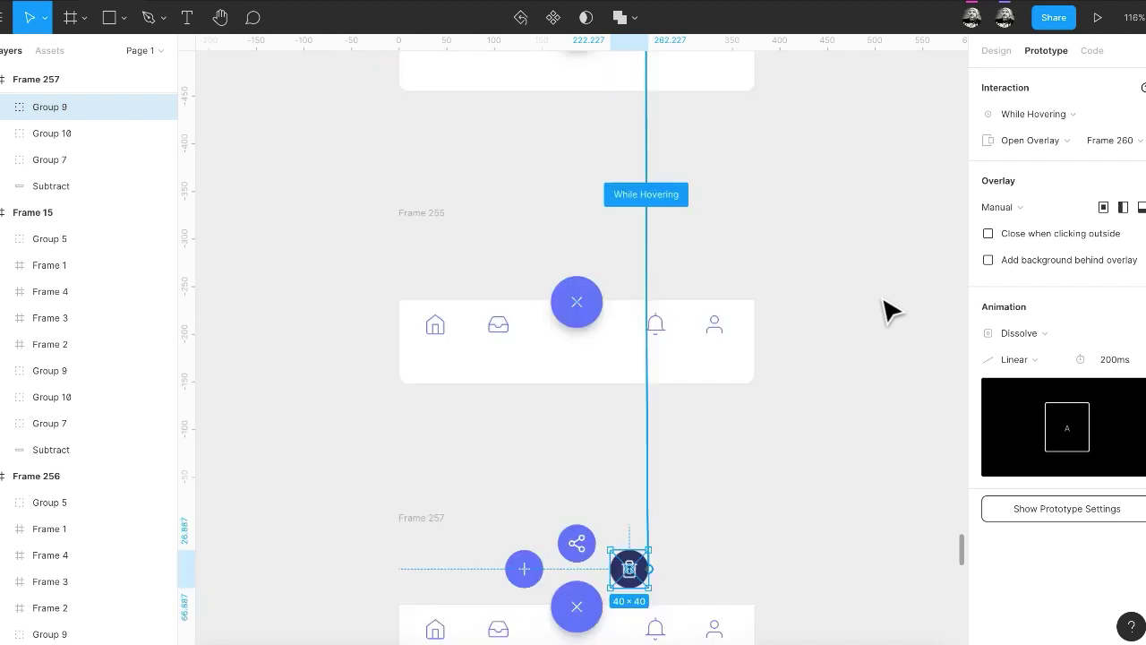
{"action": "left_click", "coordinate": [591, 548]}
{"action": "left_click_drag", "start_coordinate": [596, 542], "coordinate": [638, 271]}
Set the share link to While Hovering and Open Overlay
{"action": "left_click", "coordinate": [1002, 114]}
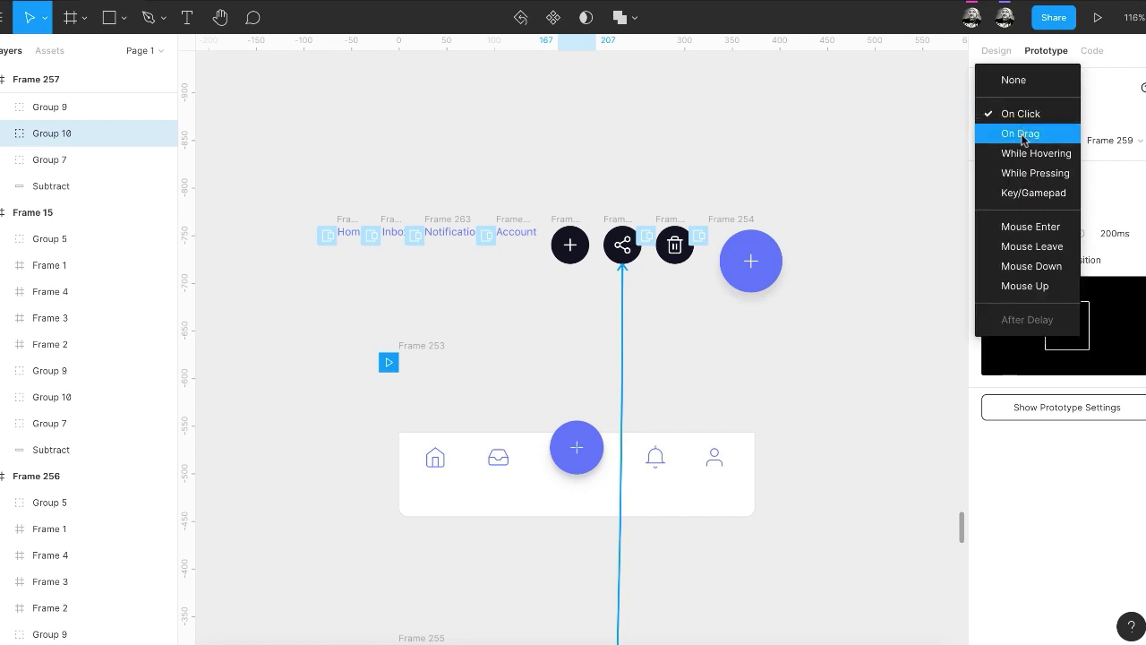
{"action": "left_click", "coordinate": [1034, 153]}
{"action": "left_click", "coordinate": [1034, 160]}
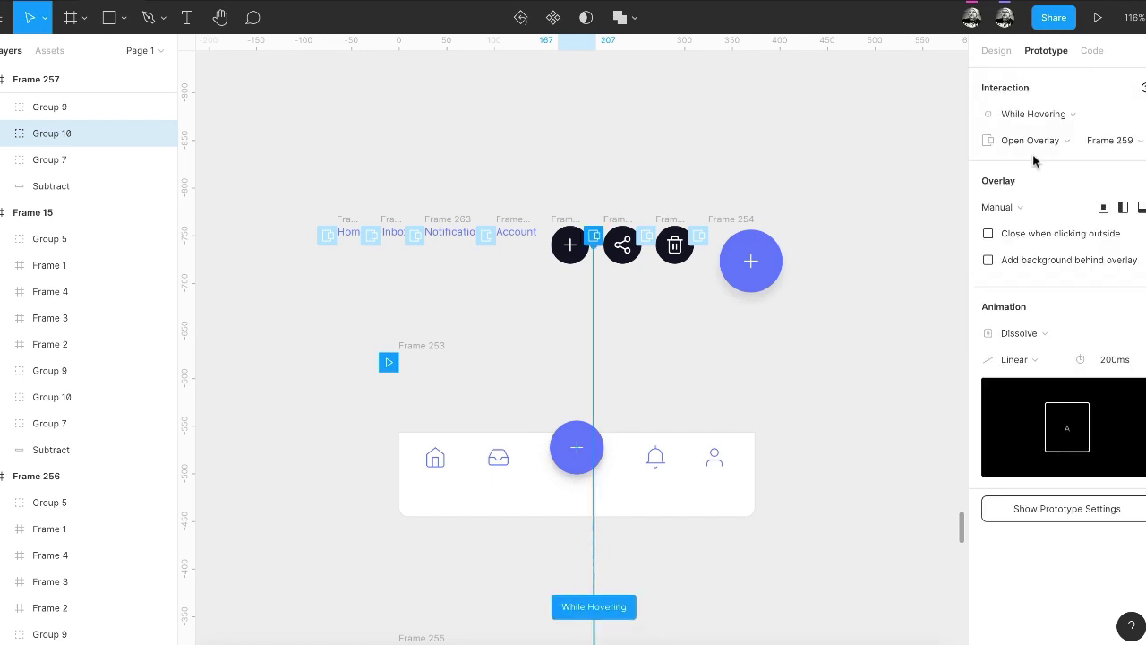
{"action": "scroll", "coordinate": [904, 238], "scroll_direction": "down", "scroll_amount": 1}
{"action": "scroll", "coordinate": [900, 238], "scroll_direction": "down", "scroll_amount": 3}
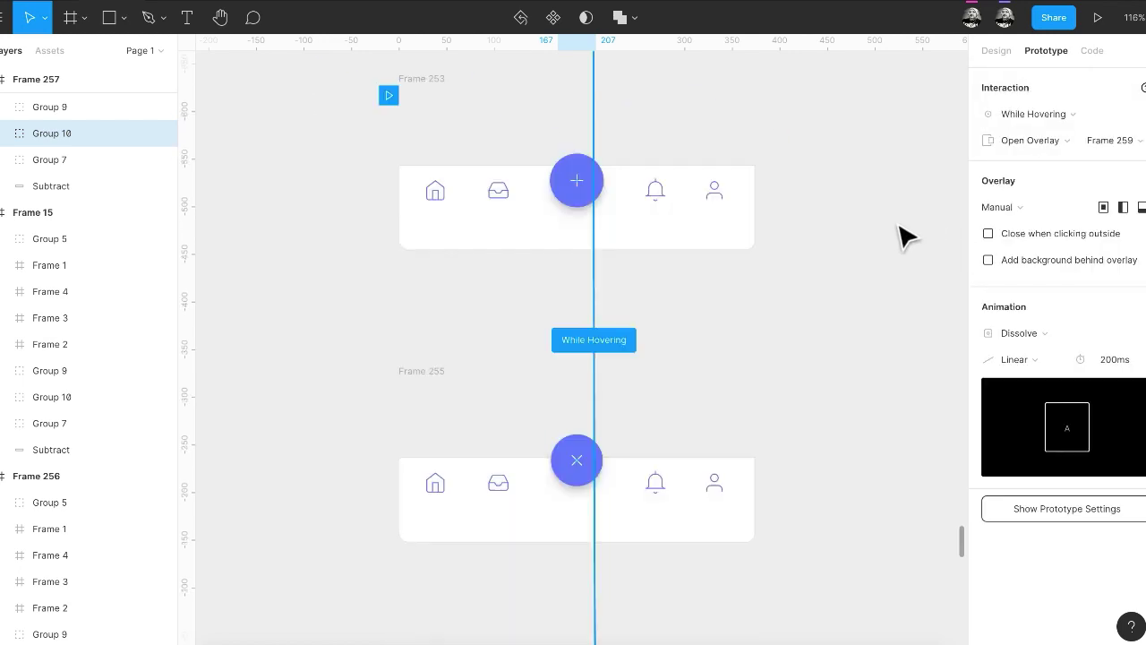
{"action": "scroll", "coordinate": [902, 237], "scroll_direction": "down", "scroll_amount": 3}
Link the add button to Frame 258 as a While Hovering overlay
{"action": "left_click", "coordinate": [536, 504]}
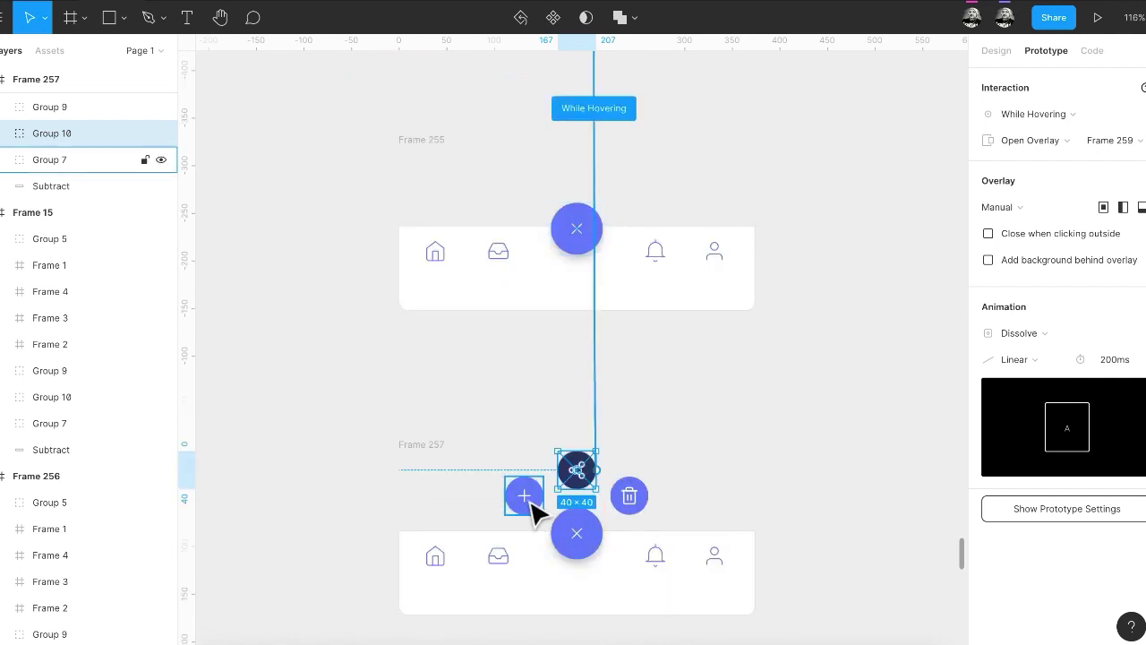
{"action": "left_click_drag", "start_coordinate": [543, 495], "coordinate": [626, 189]}
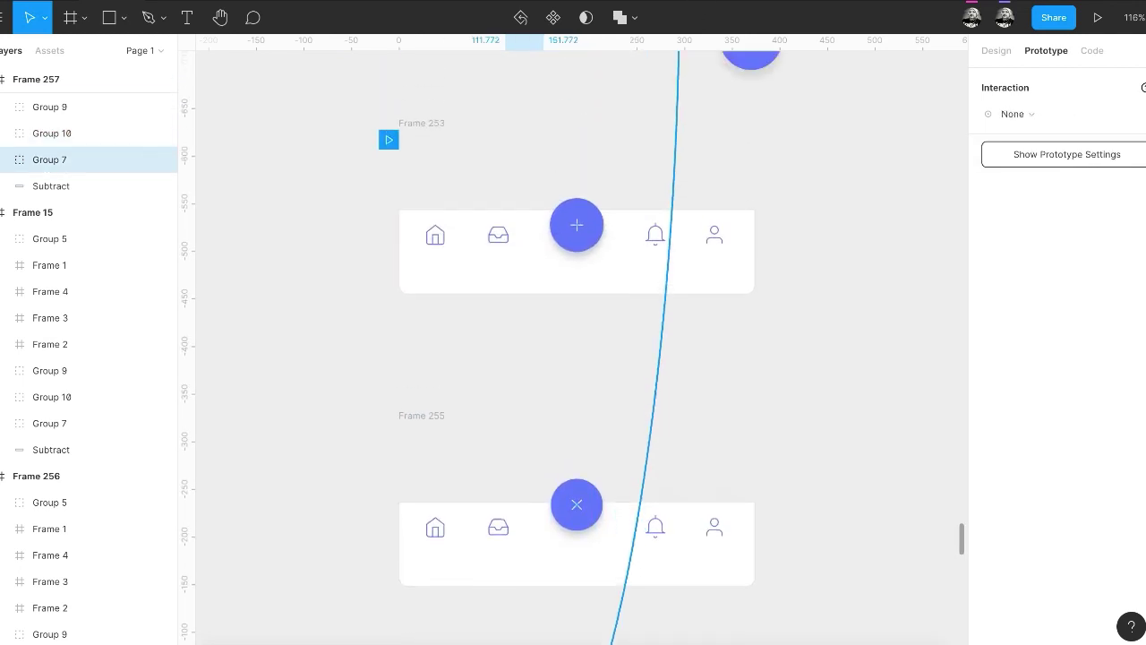
{"action": "left_click_drag", "start_coordinate": [627, 190], "coordinate": [571, 158]}
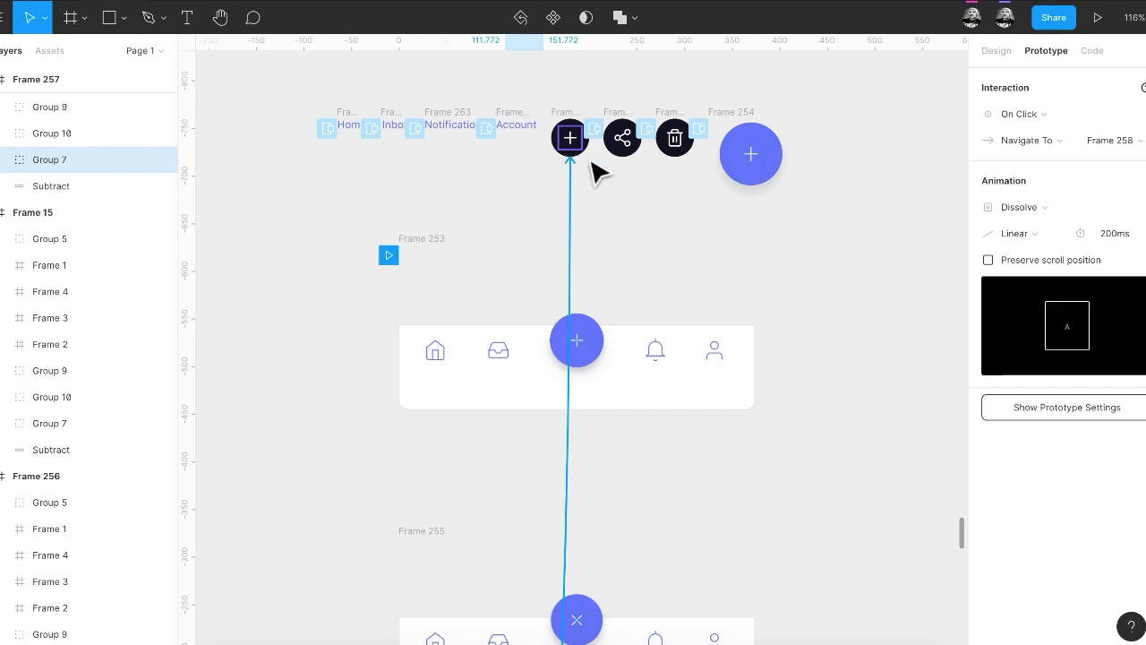
{"action": "left_click", "coordinate": [1034, 117]}
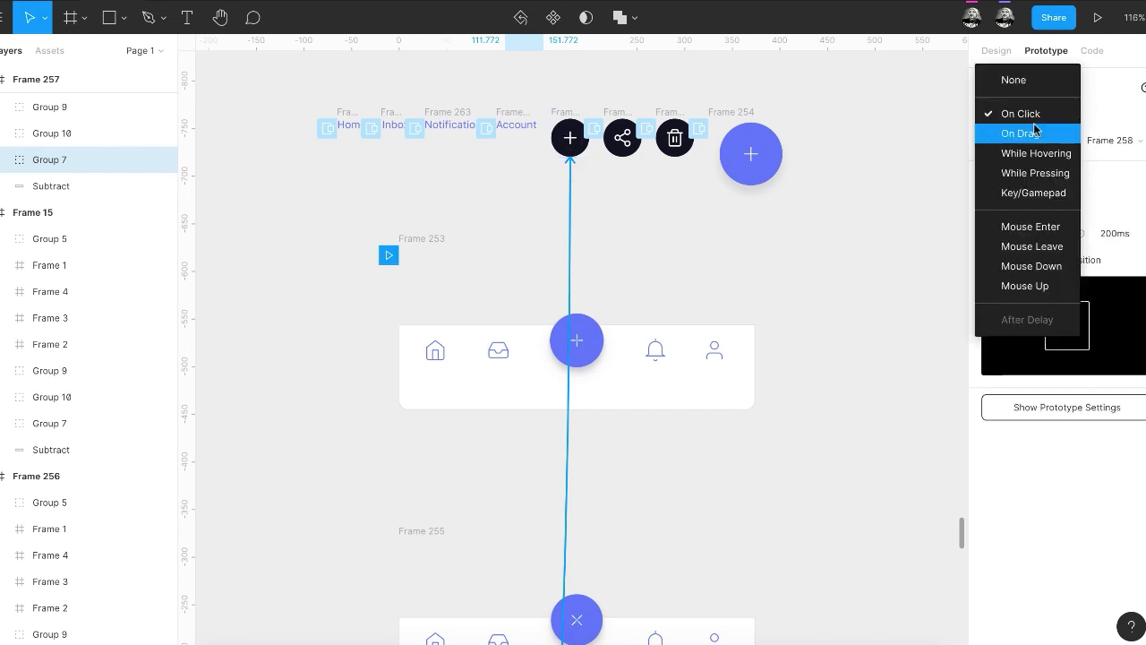
{"action": "left_click", "coordinate": [1035, 153]}
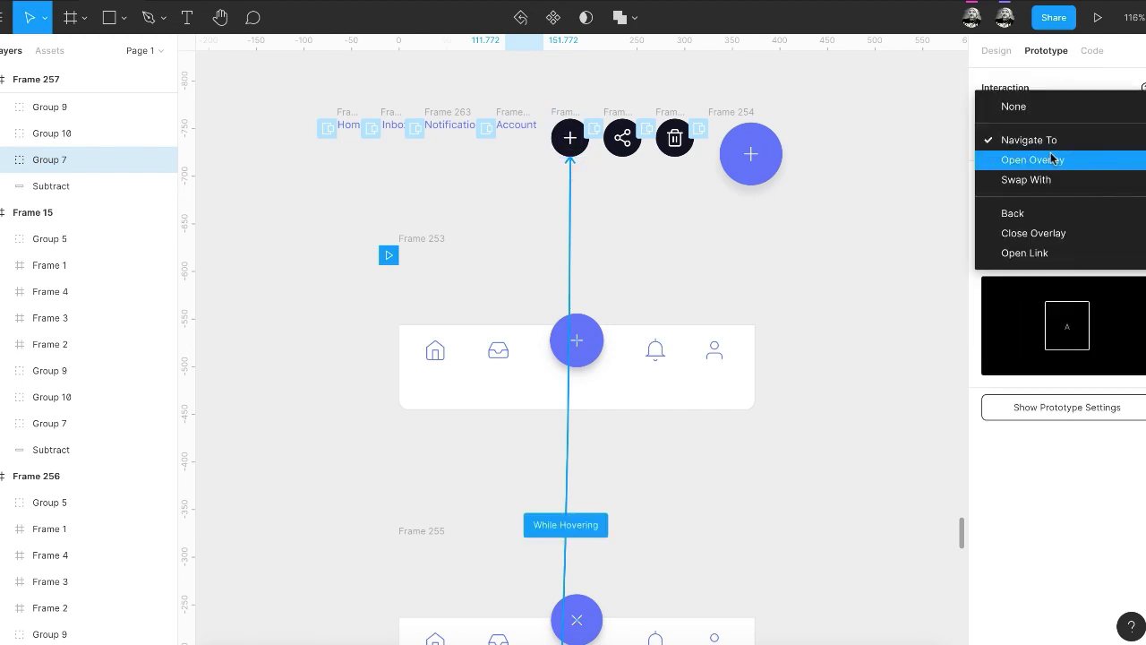
{"action": "left_click", "coordinate": [1033, 160]}
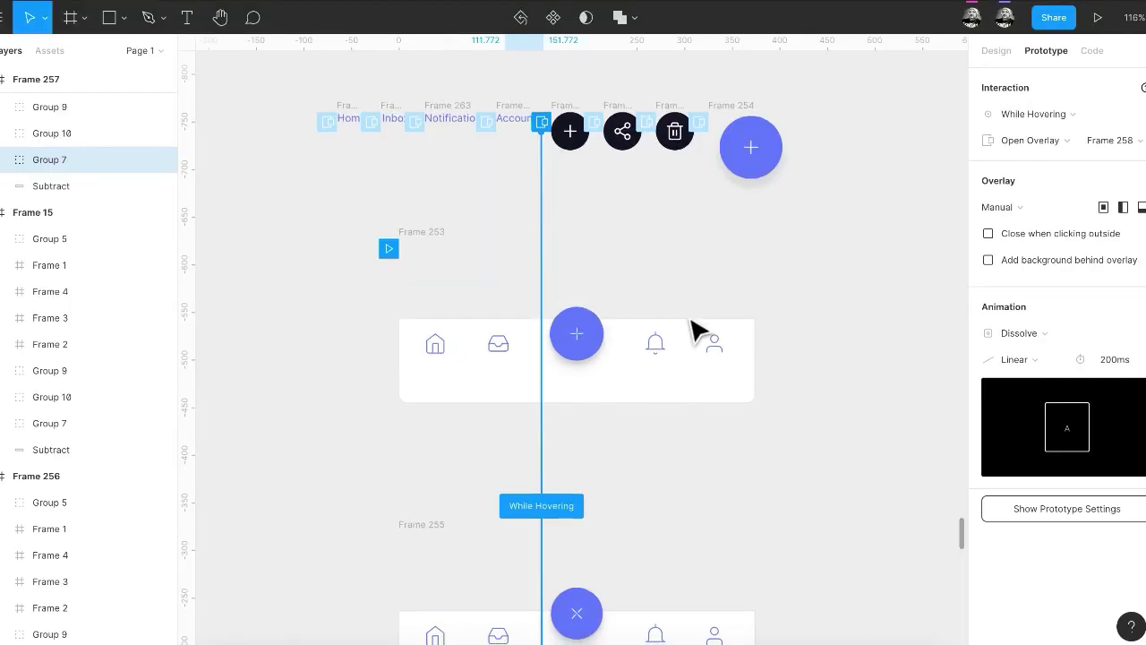
Link Frame 257's close button to Frame 256, keeping On Click, Smart Animate, Linear 300ms
{"action": "scroll", "coordinate": [698, 331], "scroll_direction": "down", "scroll_amount": 3}
{"action": "scroll", "coordinate": [699, 332], "scroll_direction": "down", "scroll_amount": 3}
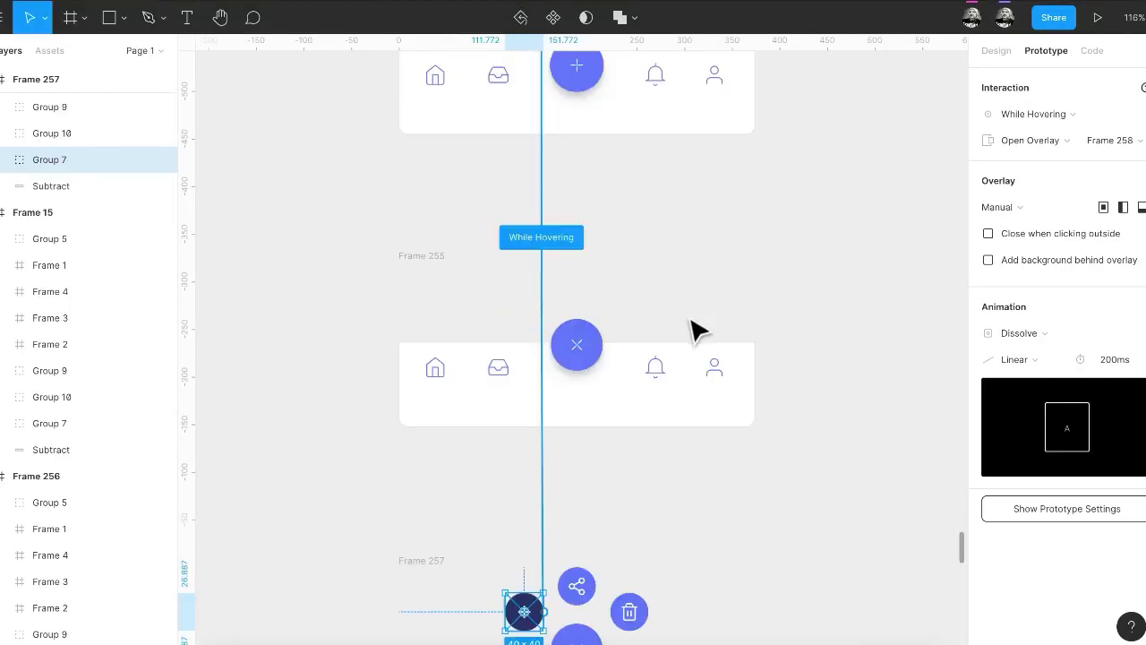
{"action": "scroll", "coordinate": [698, 331], "scroll_direction": "down", "scroll_amount": 3}
{"action": "scroll", "coordinate": [698, 331], "scroll_direction": "down", "scroll_amount": 1}
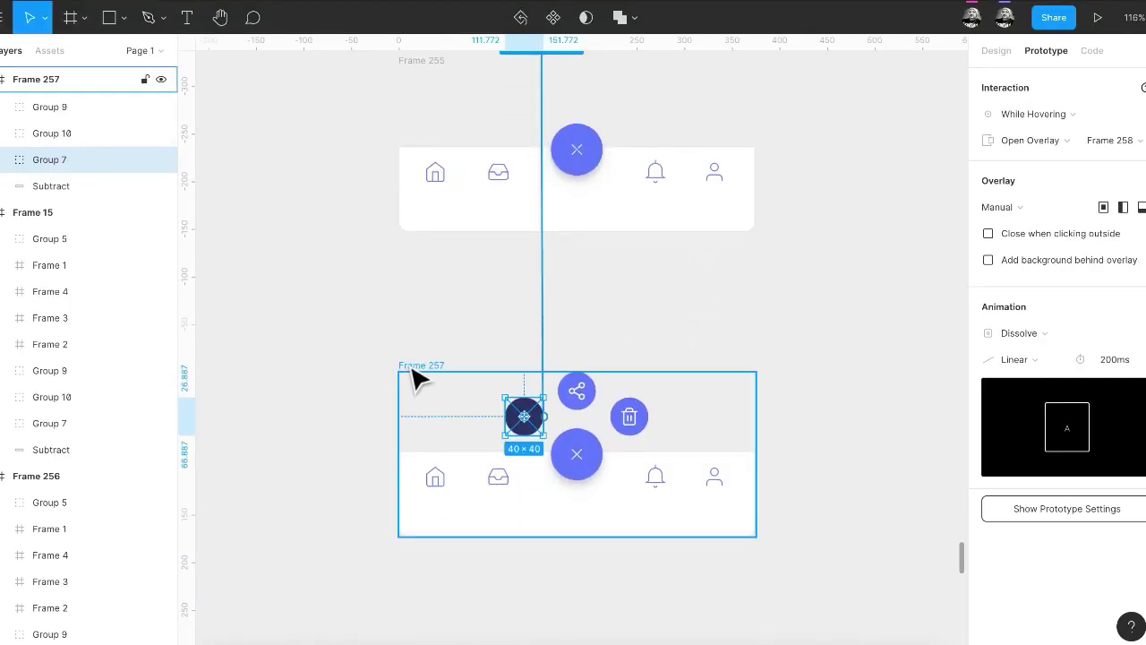
{"action": "left_click", "coordinate": [416, 367]}
{"action": "scroll", "coordinate": [605, 374], "scroll_direction": "down", "scroll_amount": 1}
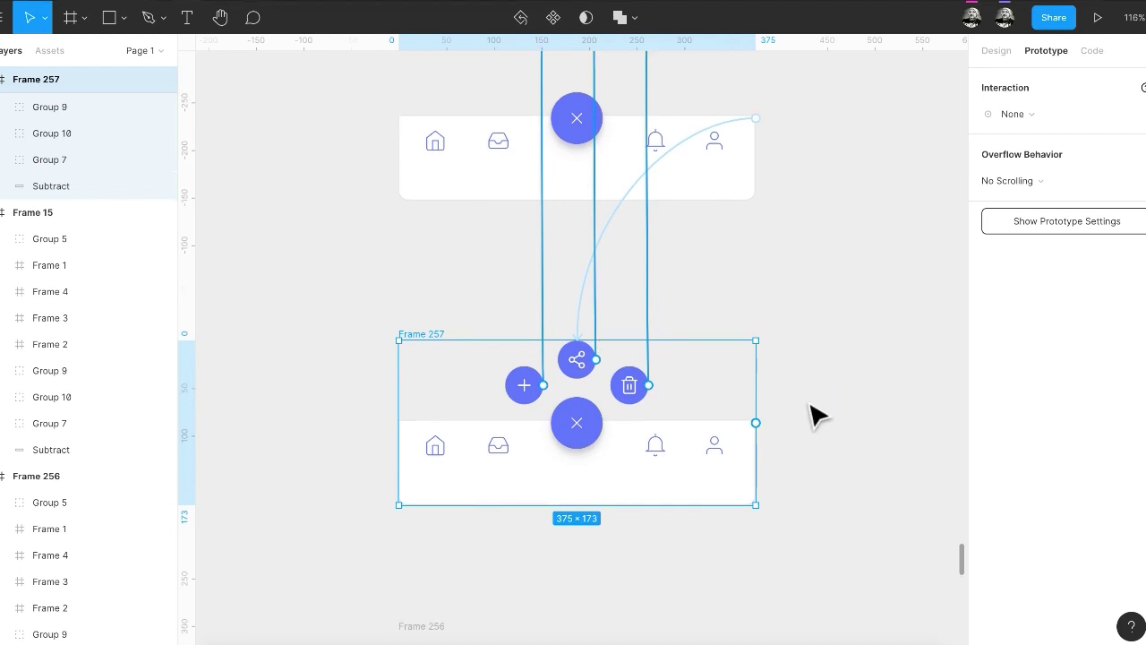
{"action": "scroll", "coordinate": [806, 408], "scroll_direction": "down", "scroll_amount": 2}
{"action": "left_click", "coordinate": [596, 328]}
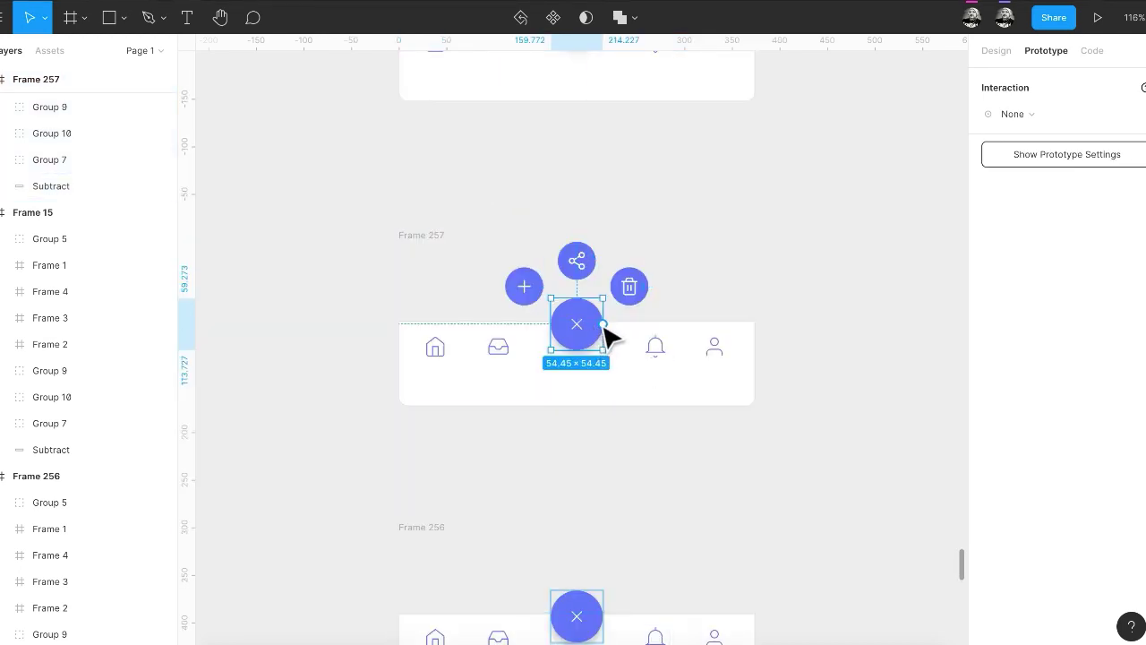
{"action": "left_click_drag", "start_coordinate": [602, 325], "coordinate": [632, 563]}
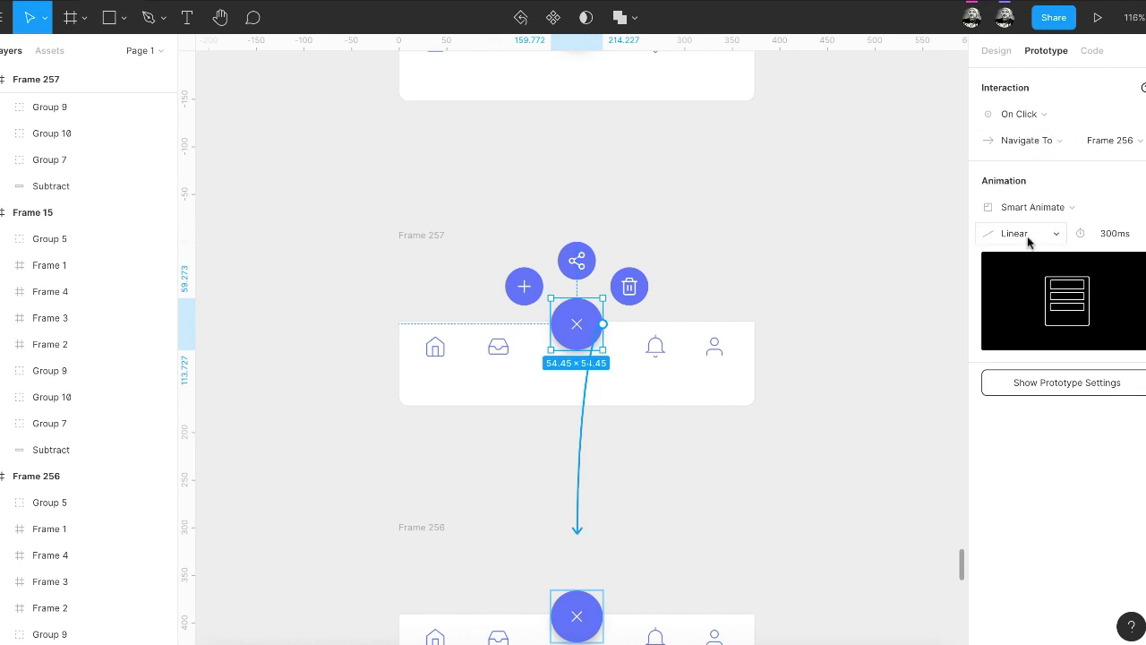
{"action": "scroll", "coordinate": [734, 260], "scroll_direction": "down", "scroll_amount": 3}
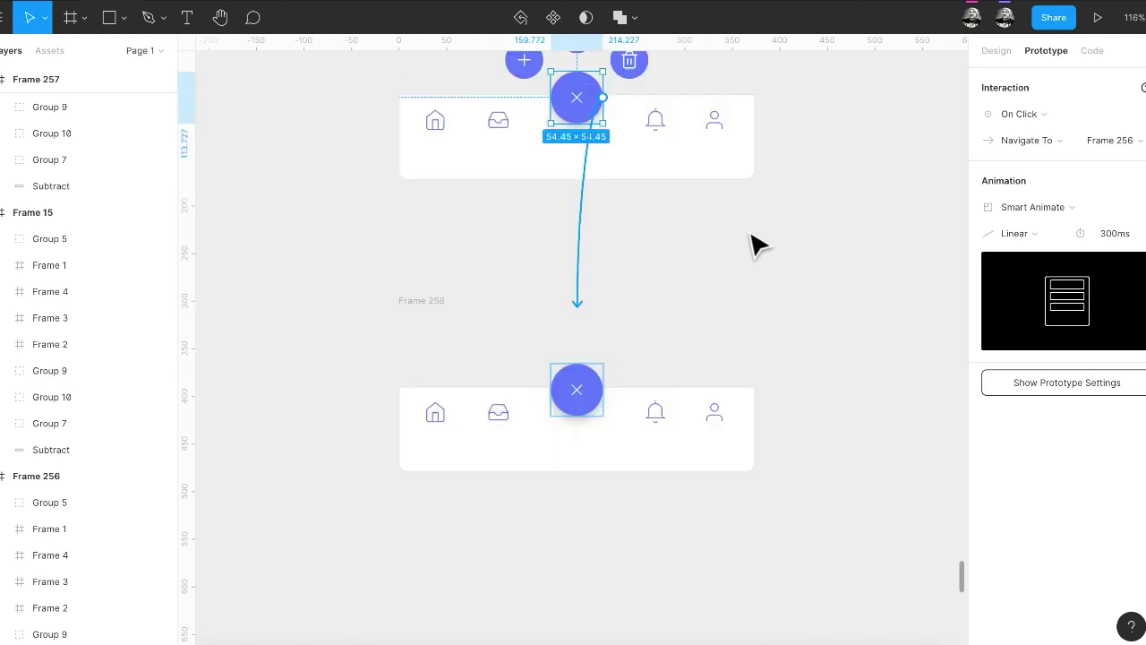
{"action": "left_click", "coordinate": [426, 315]}
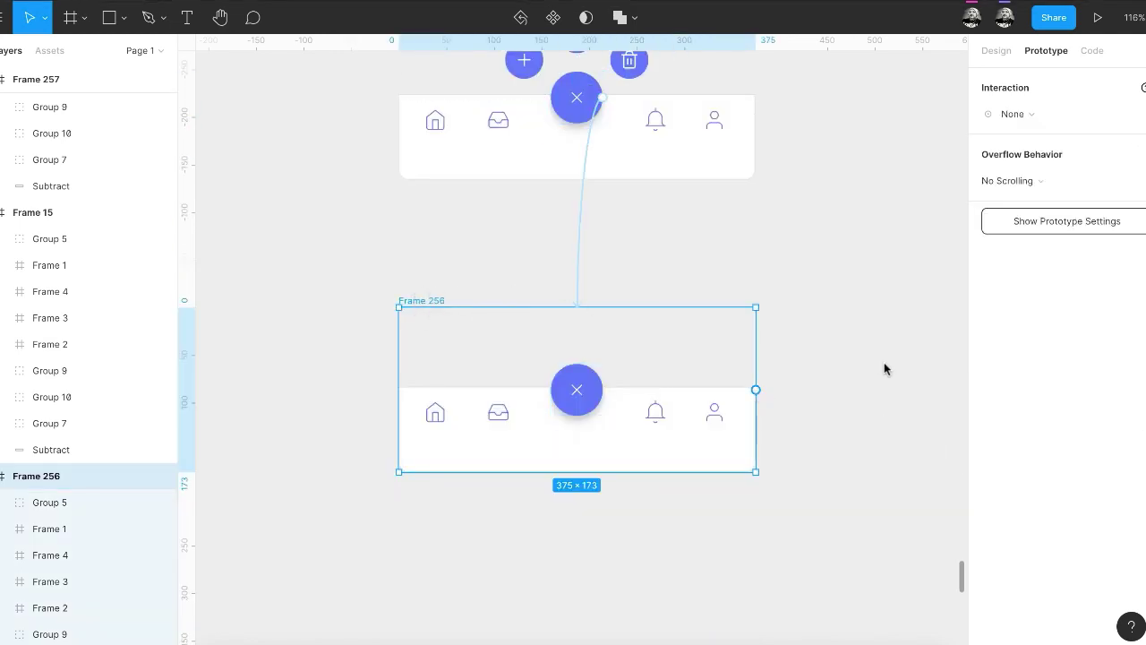
Link Frame 256 back to Frame 253 after a 10ms delay, then play the prototype
{"action": "mouse_move", "coordinate": [756, 390]}
{"action": "left_mouse_down"}
{"action": "mouse_move", "coordinate": [792, 52]}
{"action": "mouse_move", "coordinate": [689, 462]}
{"action": "left_mouse_up"}
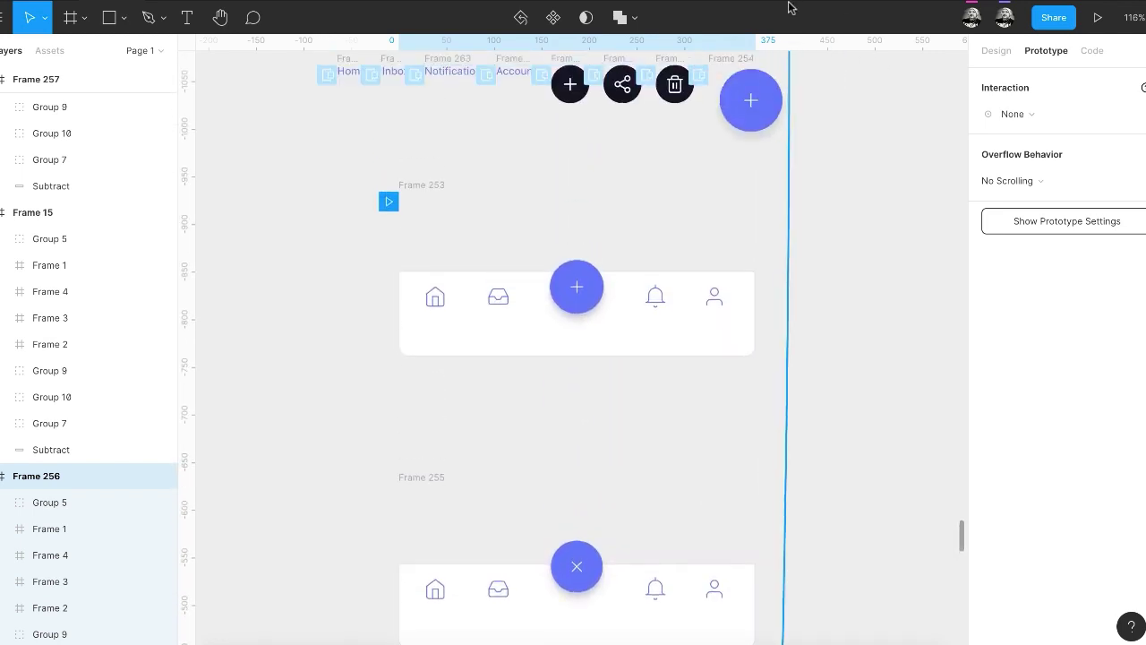
{"action": "left_click", "coordinate": [1012, 114]}
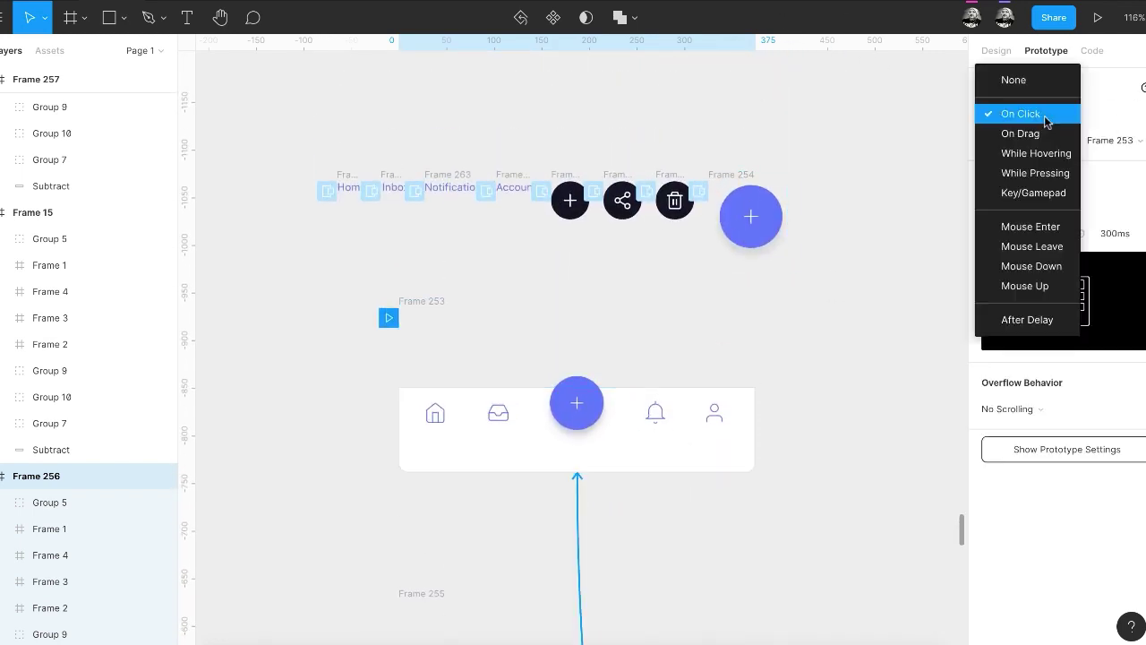
{"action": "left_click", "coordinate": [1043, 321]}
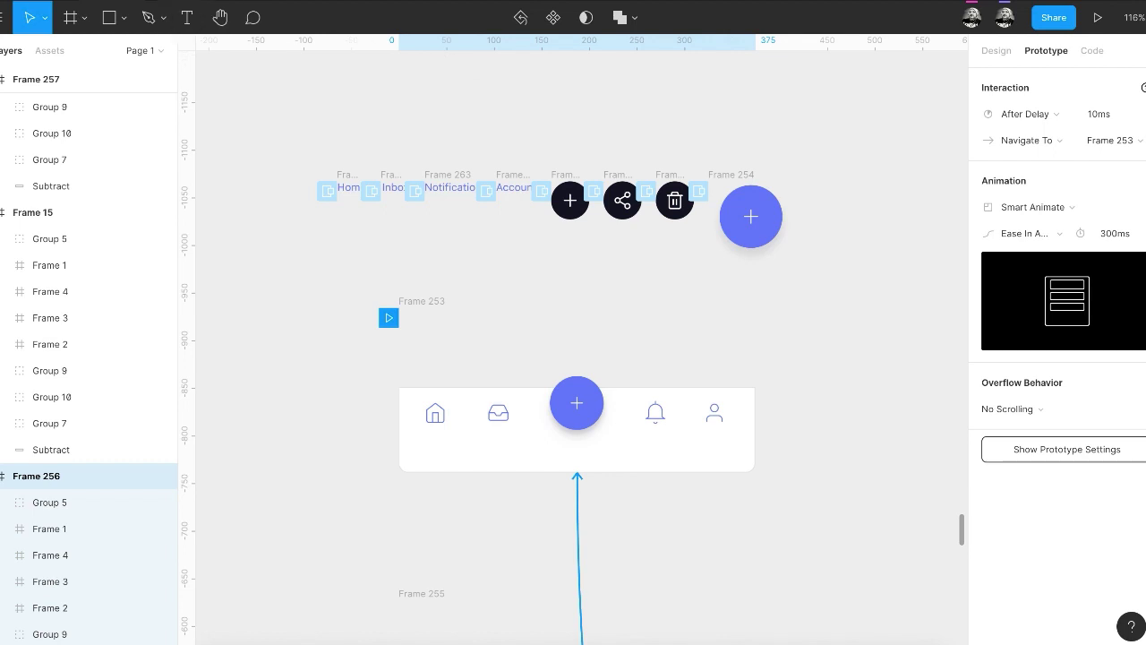
{"action": "key", "text": "ctrl+alt+Return"}
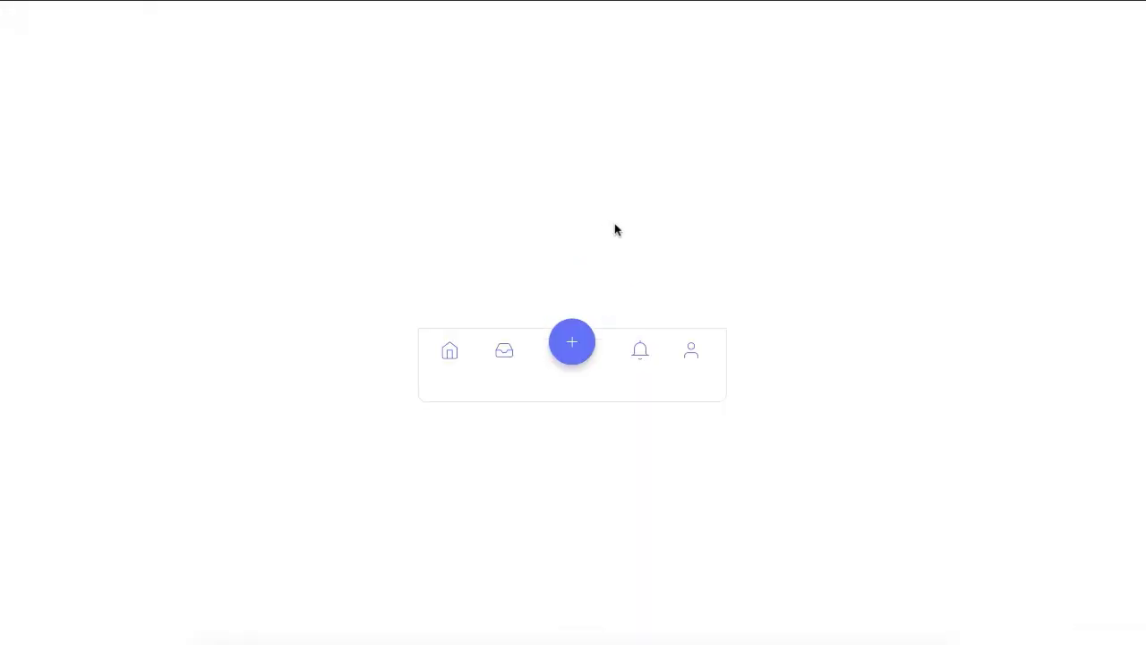
Expand and collapse the action menu twice in the preview, checking the hover labels
{"action": "left_click", "coordinate": [574, 358]}
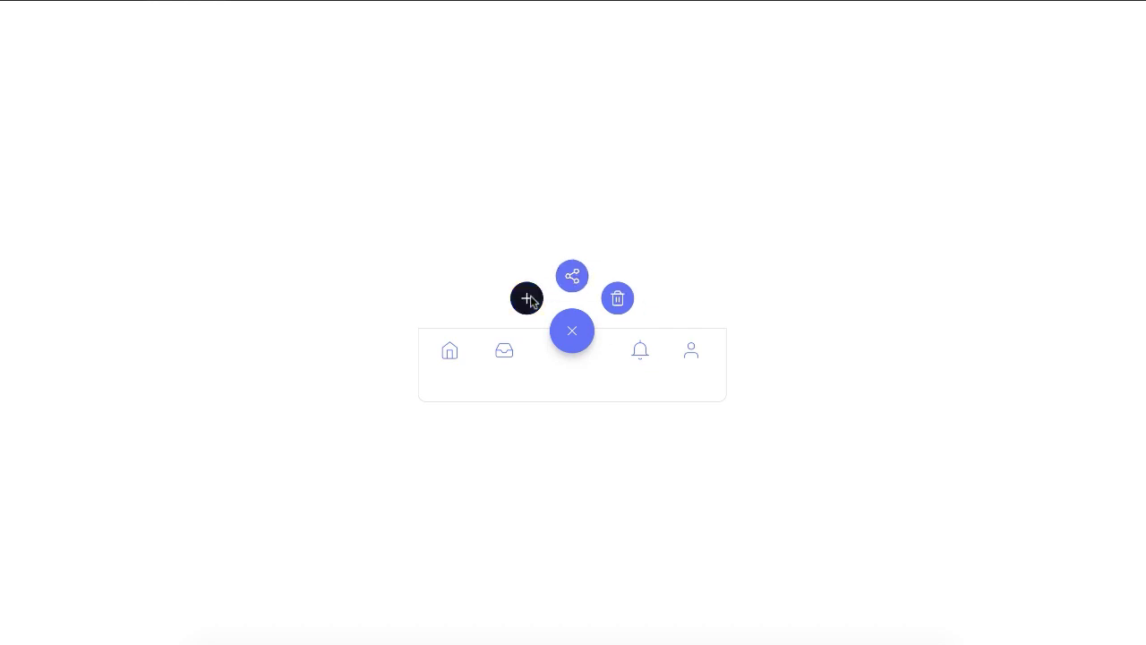
{"action": "left_click", "coordinate": [580, 337]}
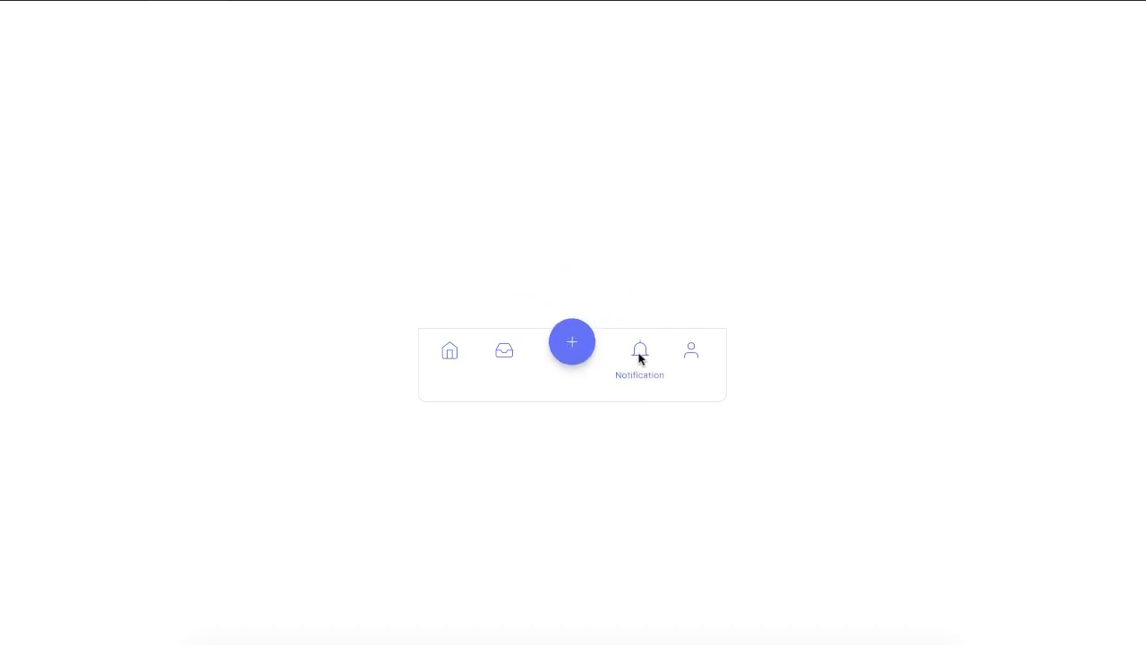
{"action": "left_click", "coordinate": [577, 347]}
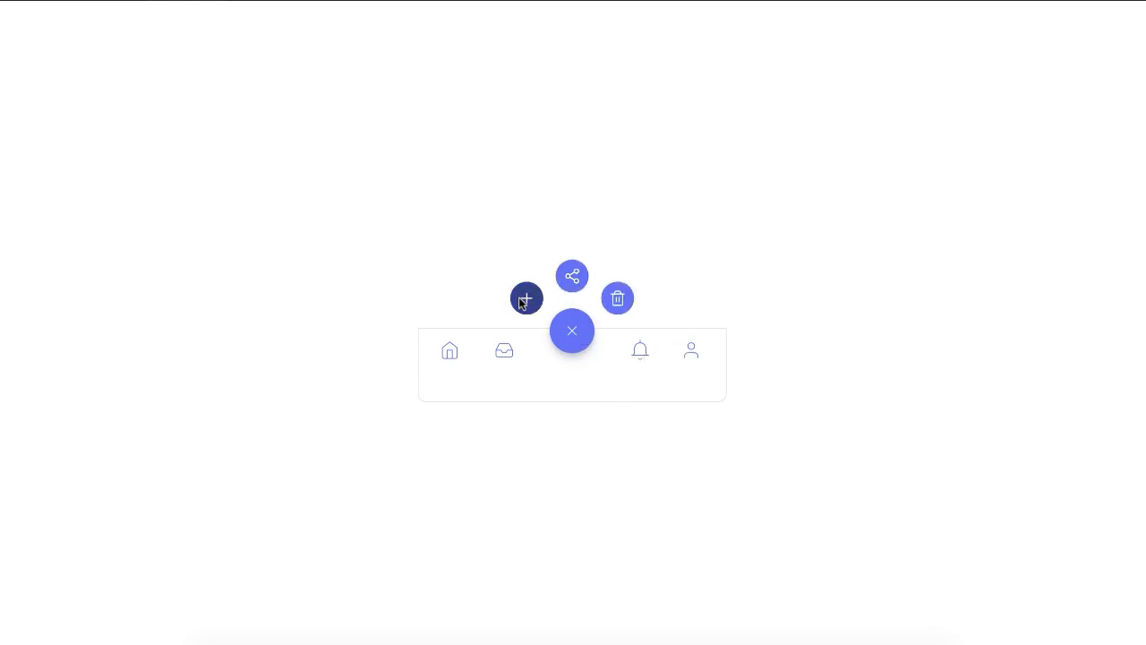
{"action": "left_click", "coordinate": [573, 333]}
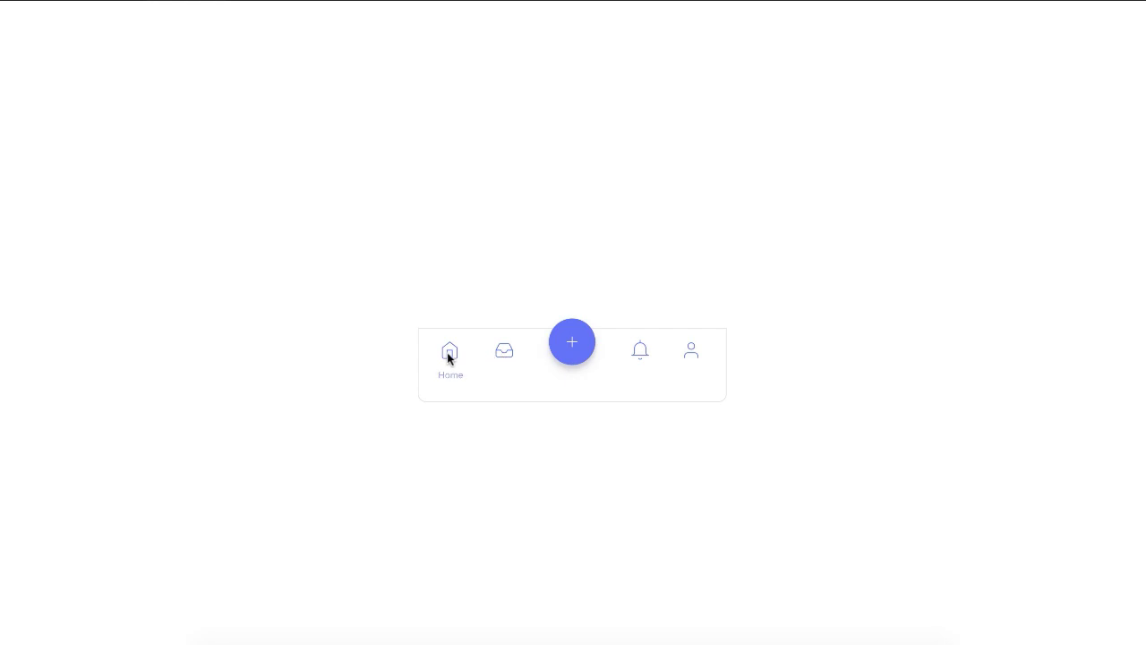